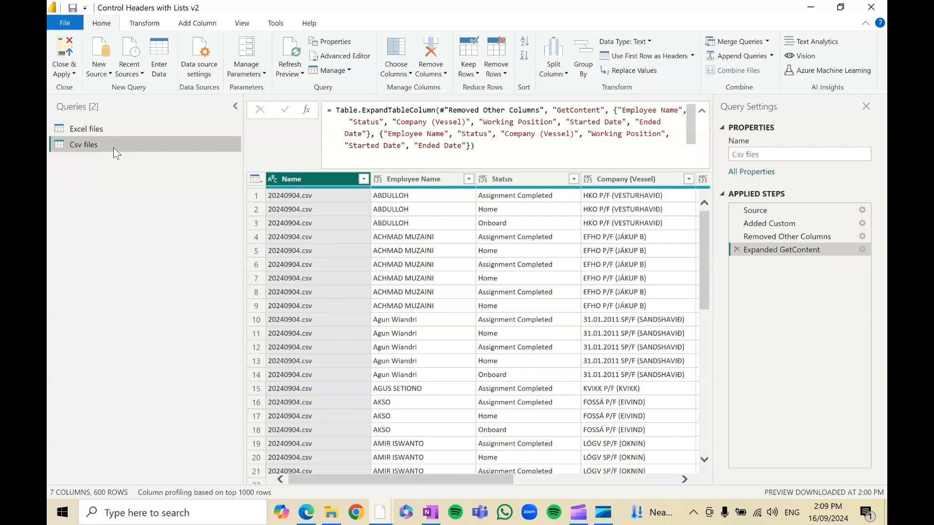
Examine the source folder formulas and file lists of the Csv files and Excel files queries.
click(792, 212)
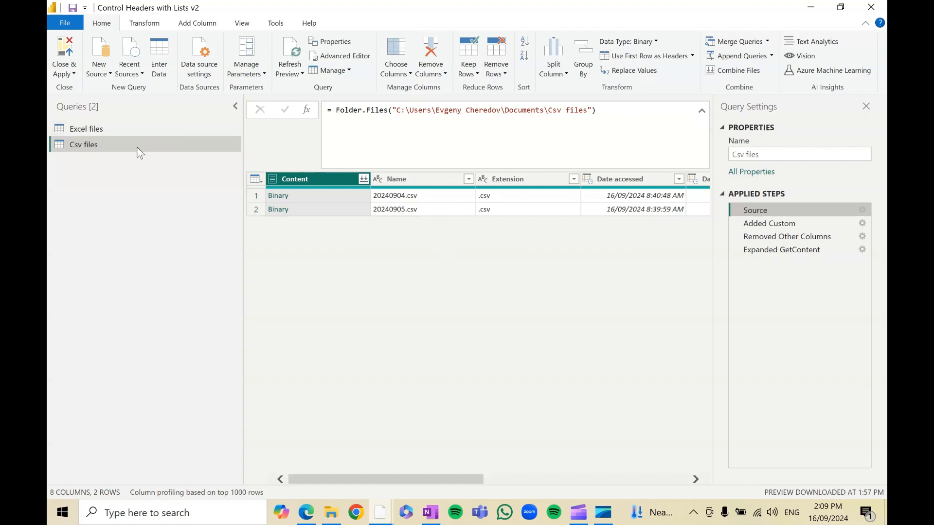
click(156, 130)
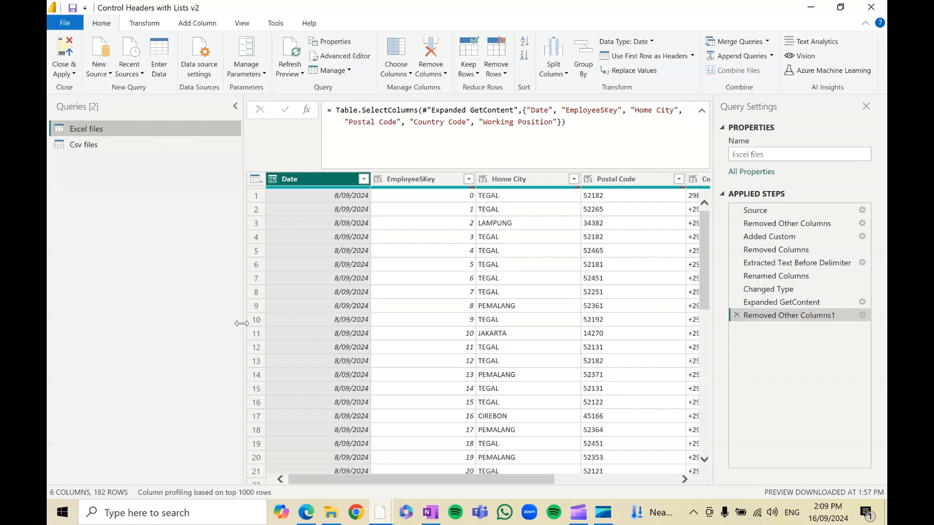
drag(241, 323, 165, 322)
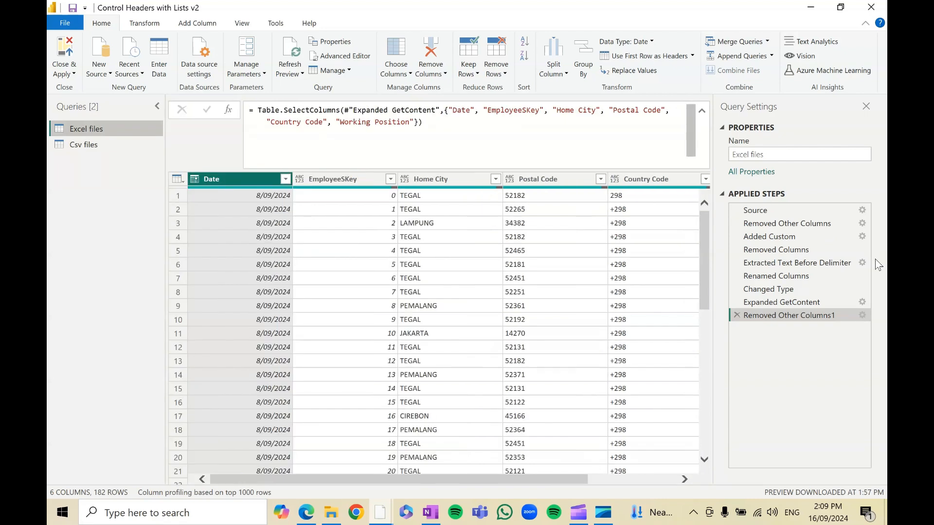
click(782, 210)
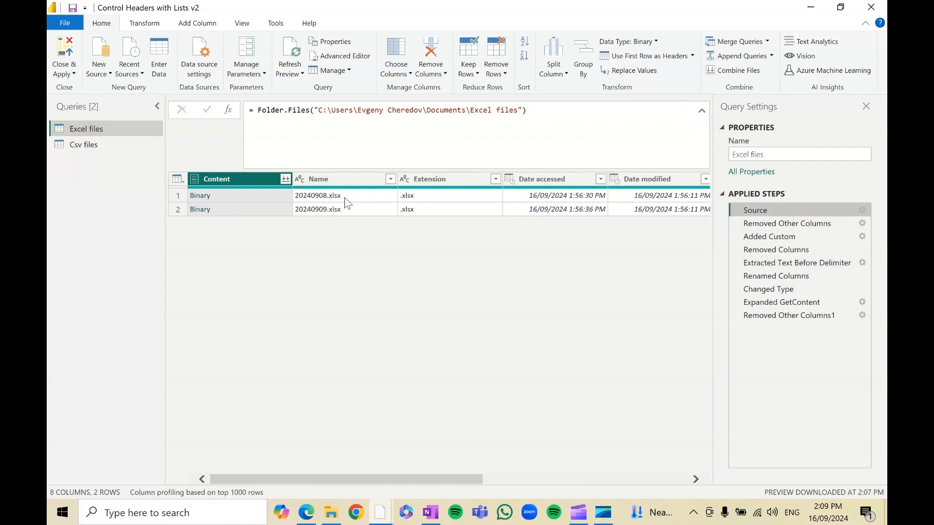
drag(319, 110, 518, 116)
click(379, 312)
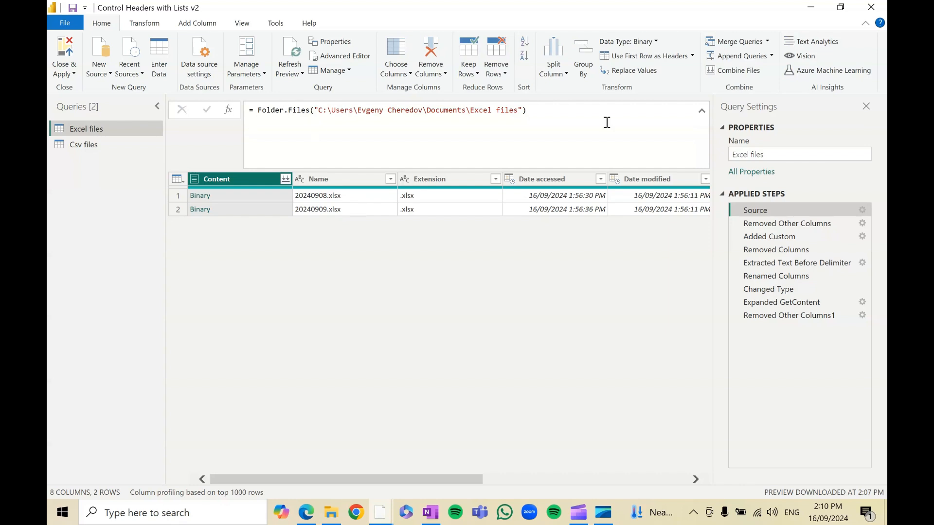
Examine the Excel files query's Removed Other Columns and Added Custom steps, including the Excel.Workbook formula and the first file's nested table.
click(796, 225)
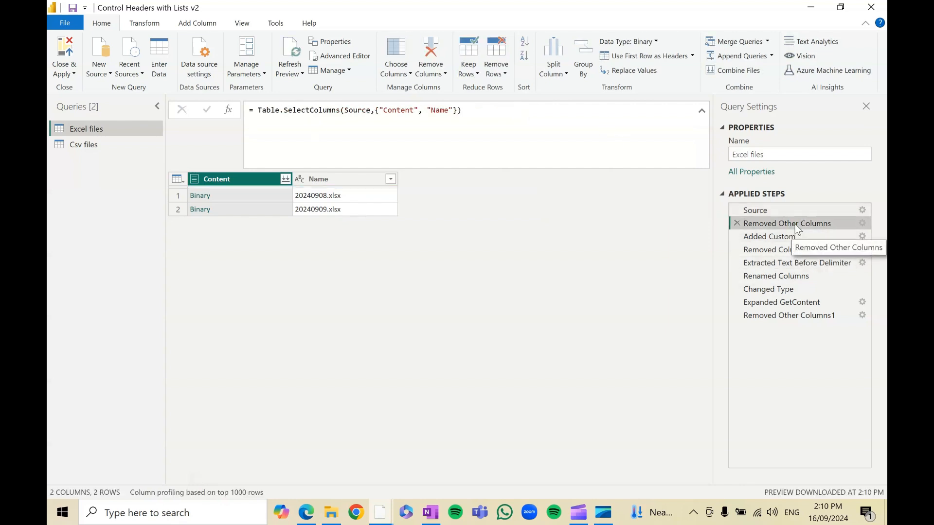
click(339, 185)
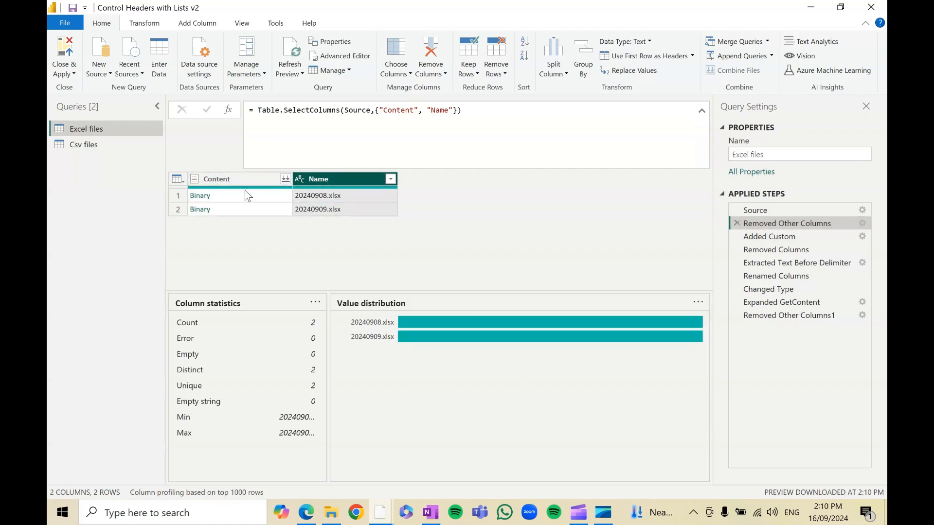
click(255, 178)
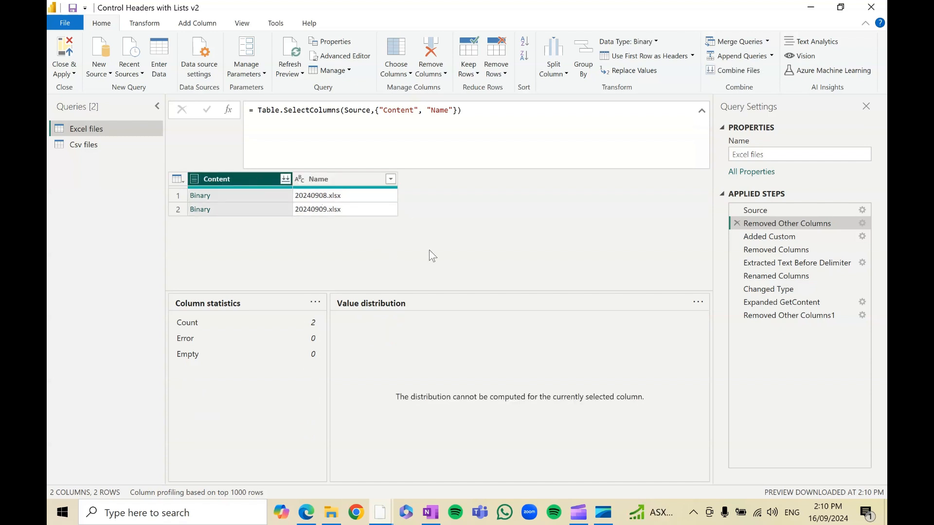
click(774, 237)
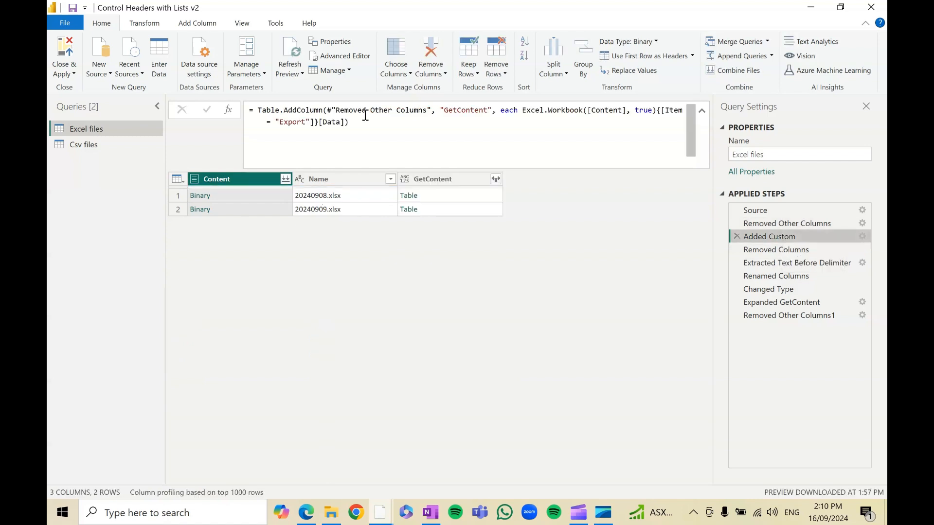
click(455, 197)
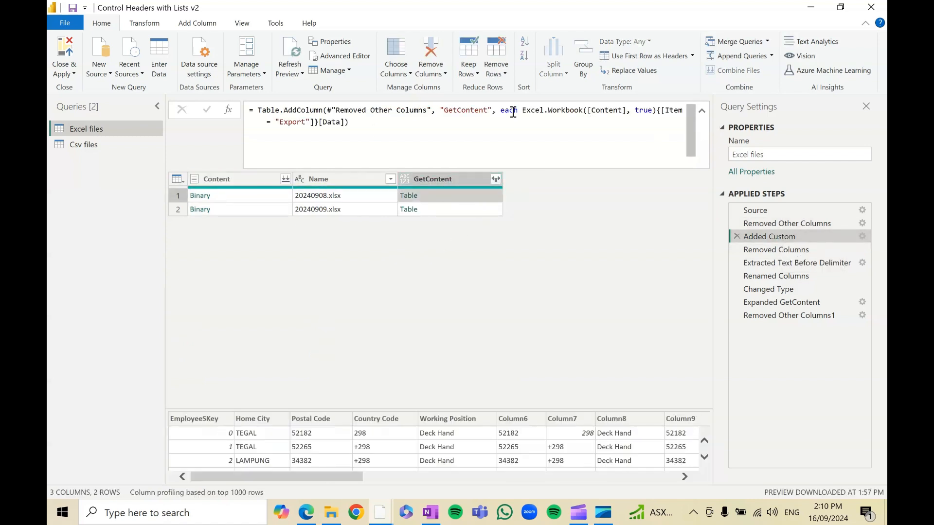
drag(521, 112, 542, 131)
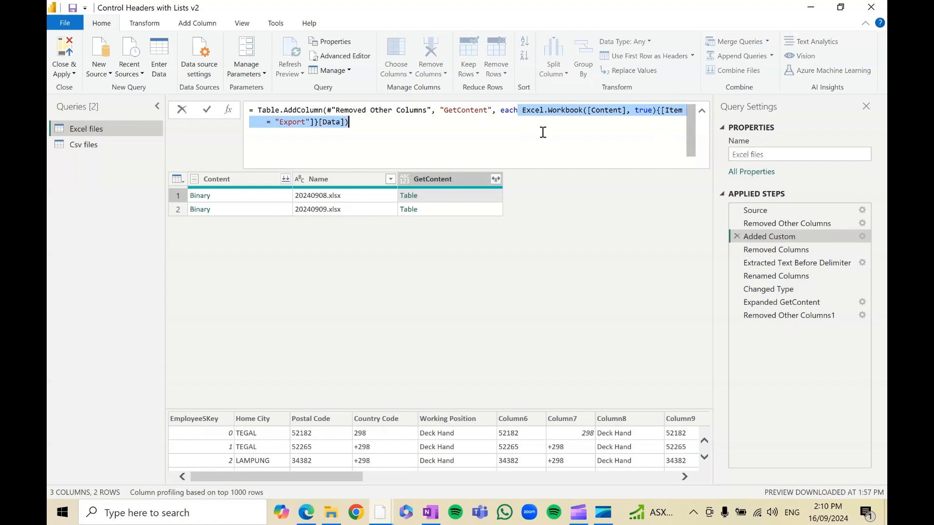
click(589, 271)
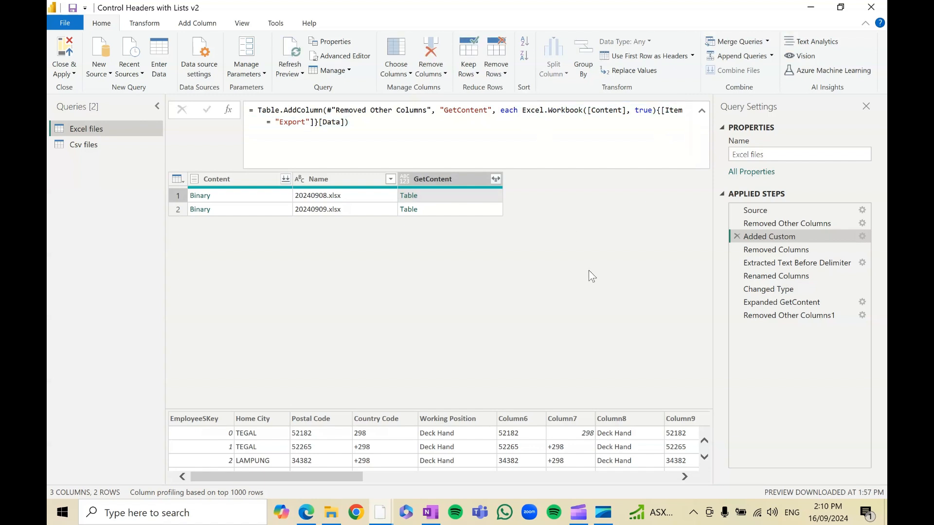
Review the Excel files query's text extraction, column renaming, type change and GetContent expansion steps in order.
click(798, 263)
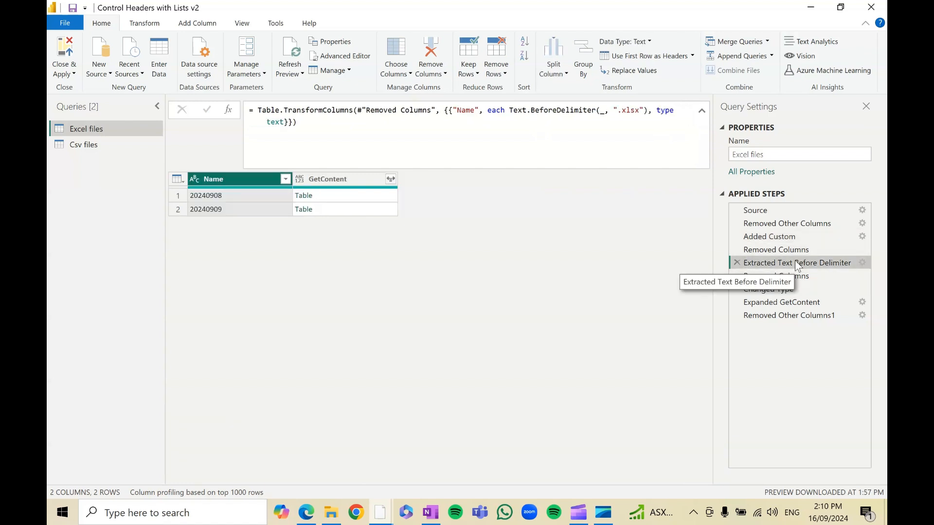
click(792, 275)
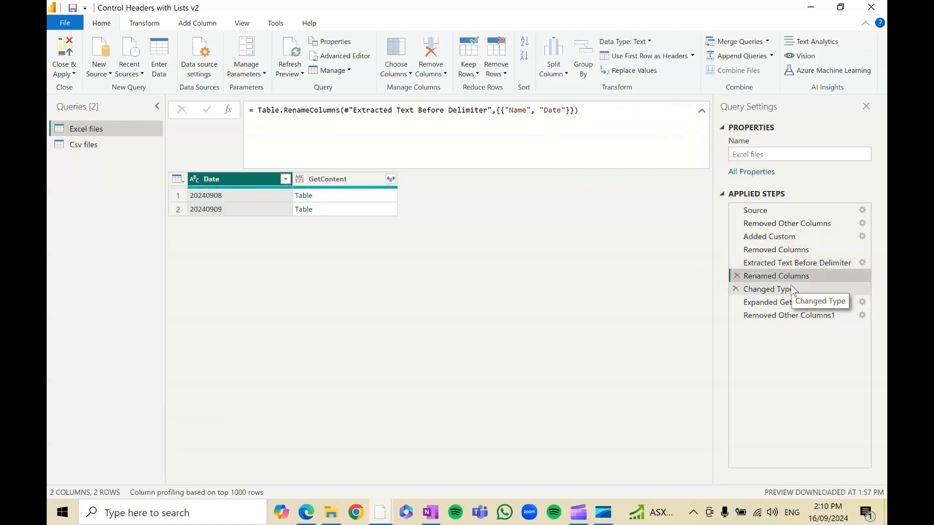
click(790, 288)
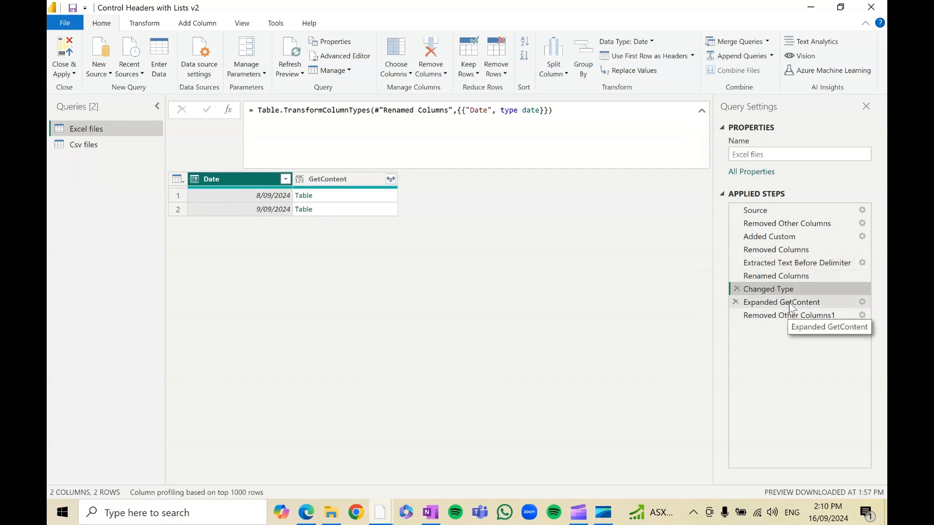
click(788, 302)
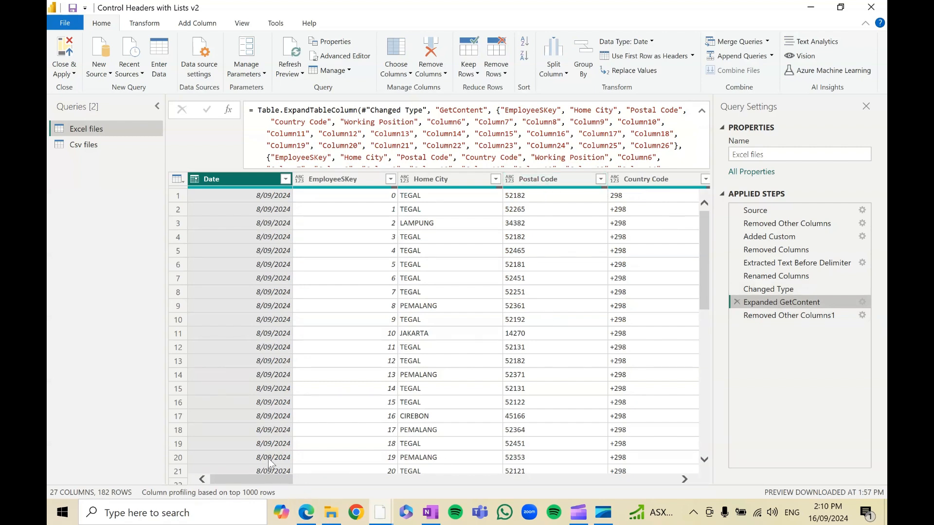
drag(274, 476, 174, 501)
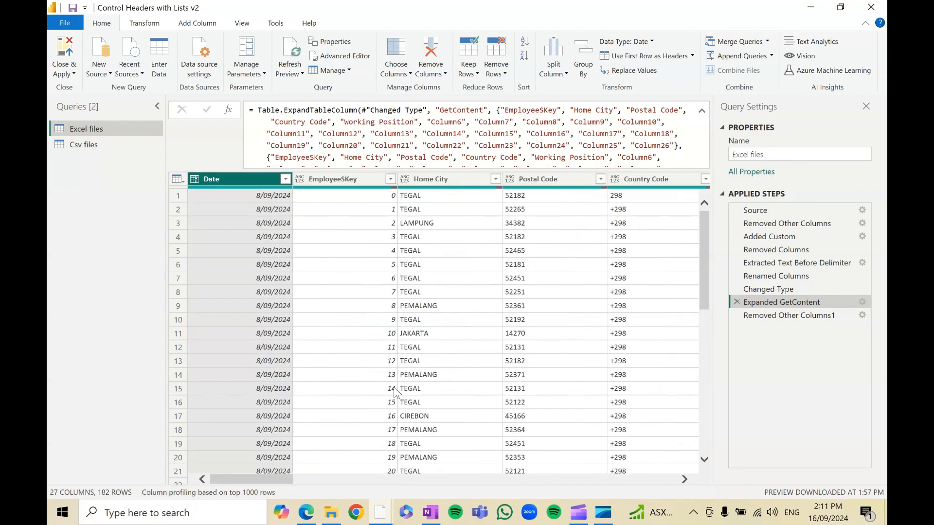
Compare the columns produced by the GetContent expansion with those kept by the Removed Other Columns1 step.
click(341, 184)
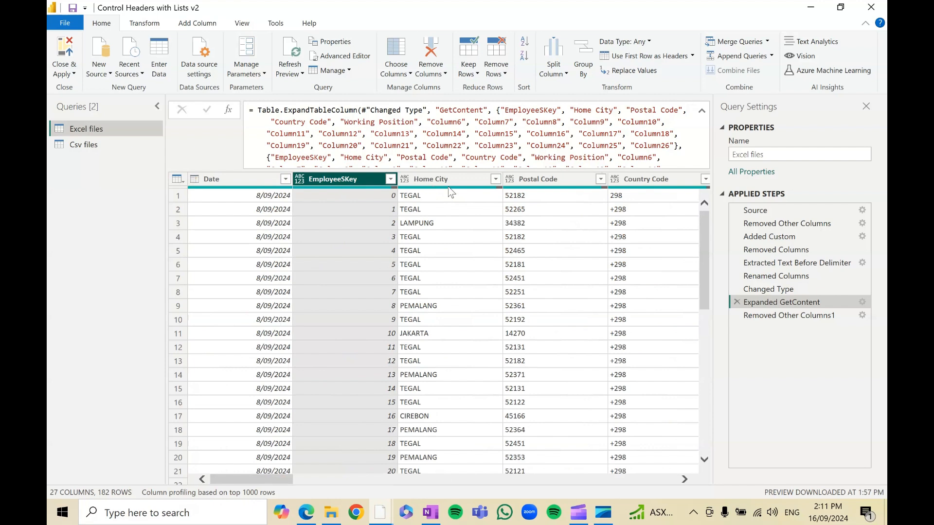
click(538, 181)
click(649, 183)
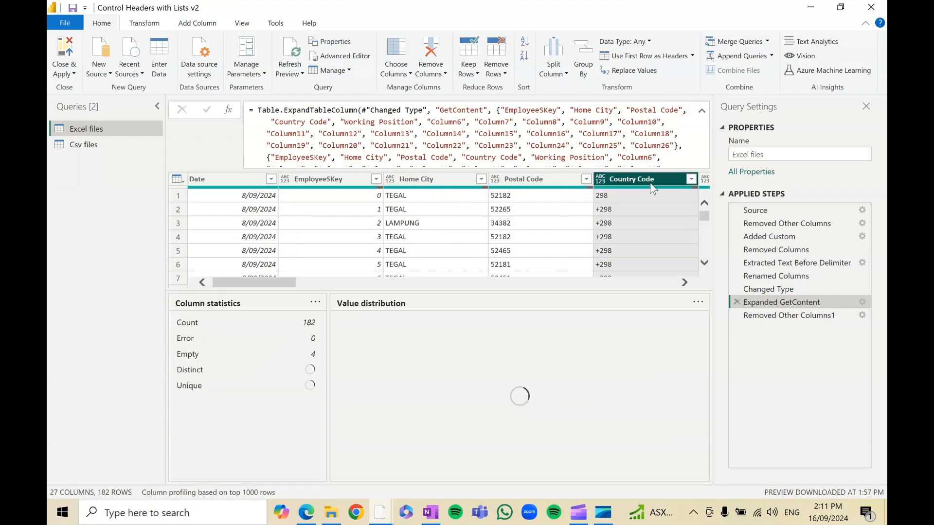
mouse_move(274, 284)
mouse_down()
mouse_move(312, 287)
mouse_move(275, 287)
mouse_up()
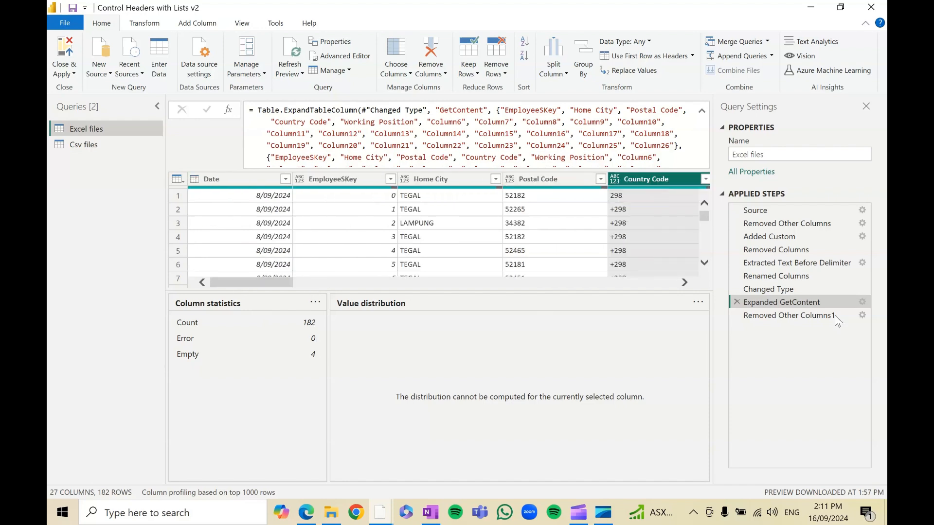
click(804, 317)
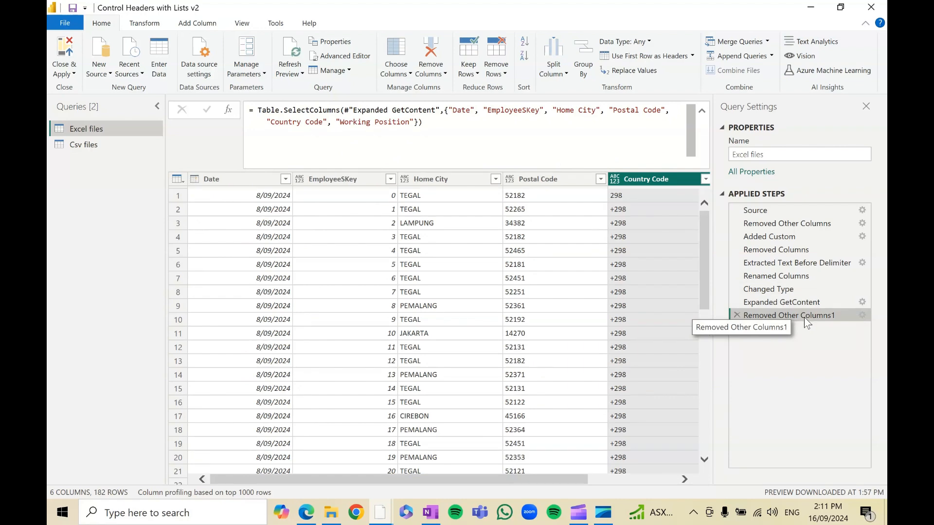
drag(511, 482, 704, 480)
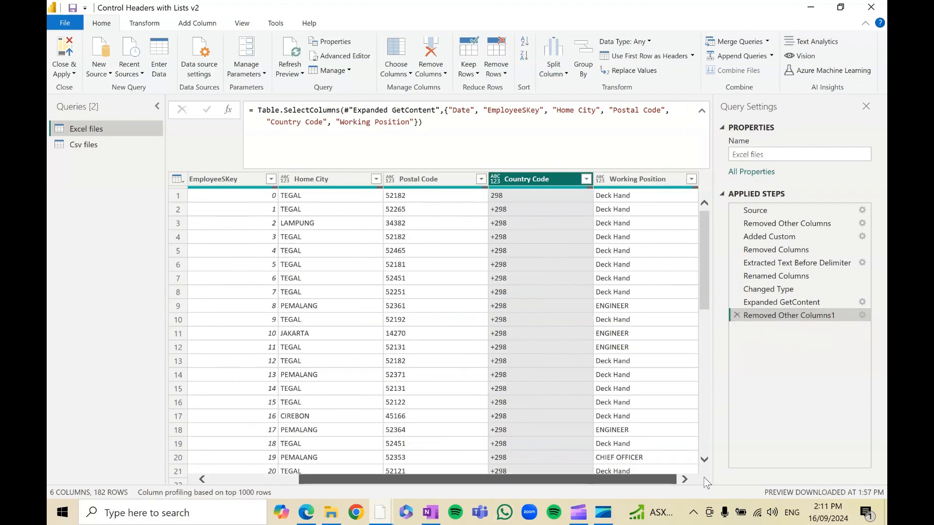
drag(700, 476, 288, 495)
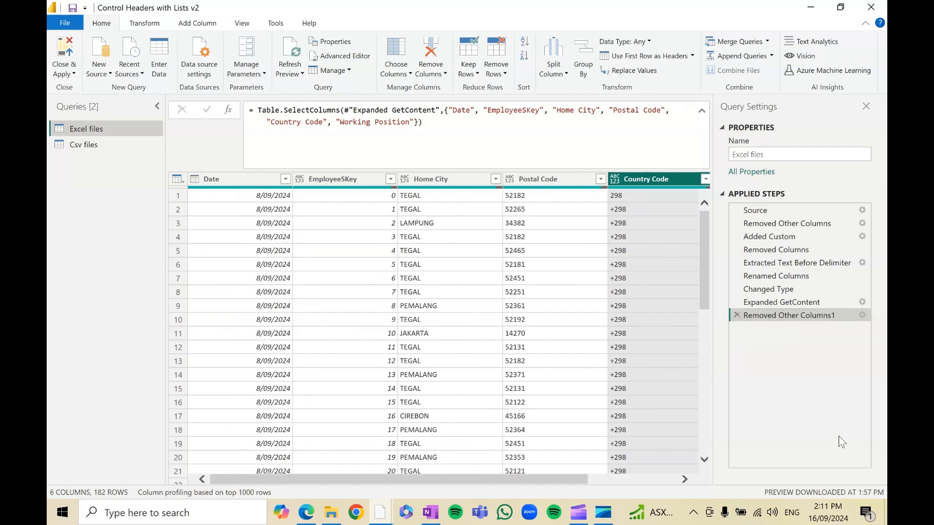
Try to limit the GetContent expansion to EmployeeSKey, Home City, Postal Code, Country Code and Working Position.
click(819, 303)
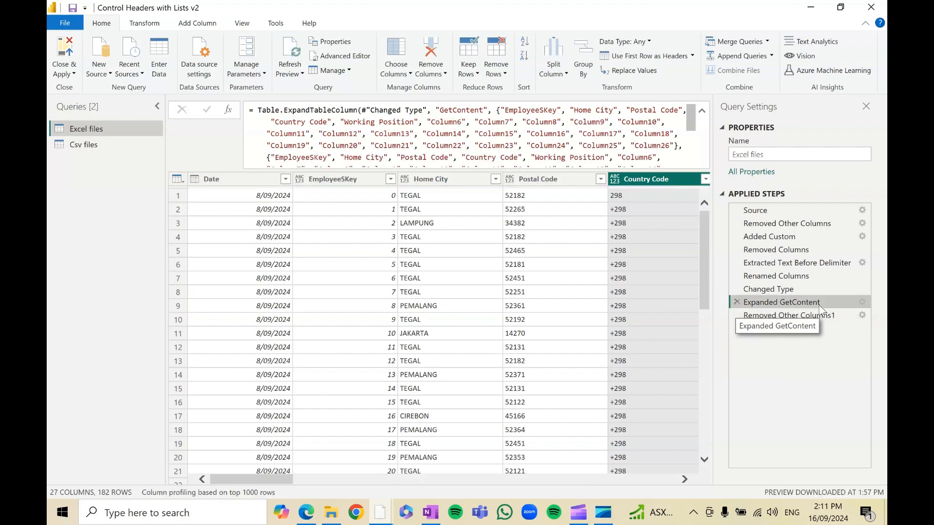
drag(265, 478, 646, 479)
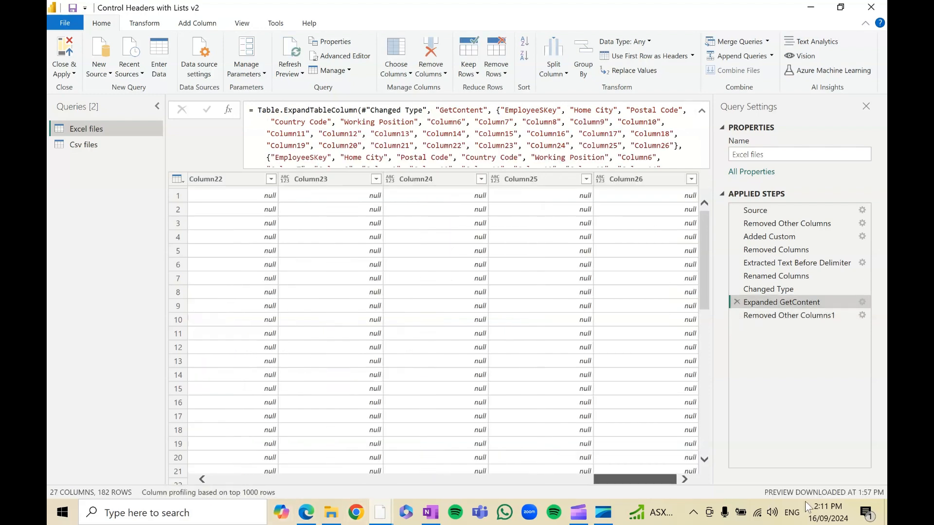
click(862, 302)
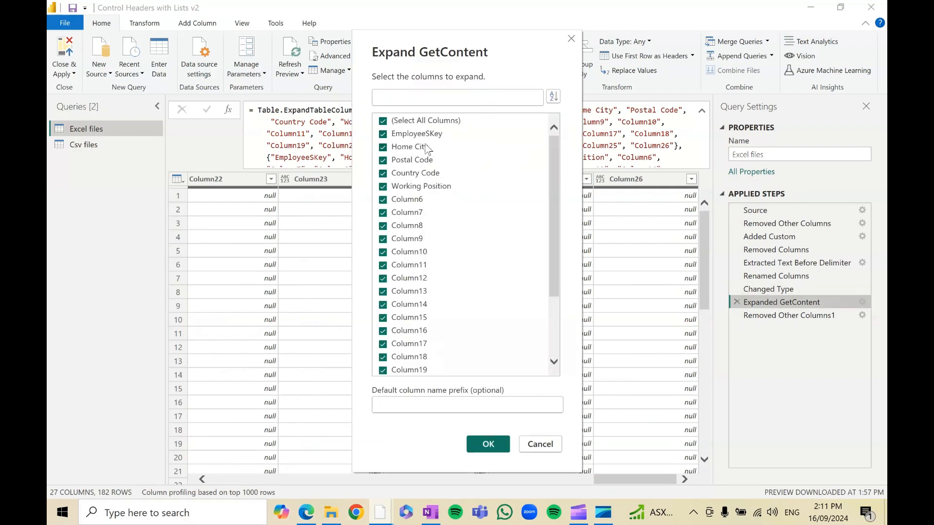
click(406, 121)
click(402, 134)
click(401, 147)
click(400, 161)
click(401, 174)
click(403, 186)
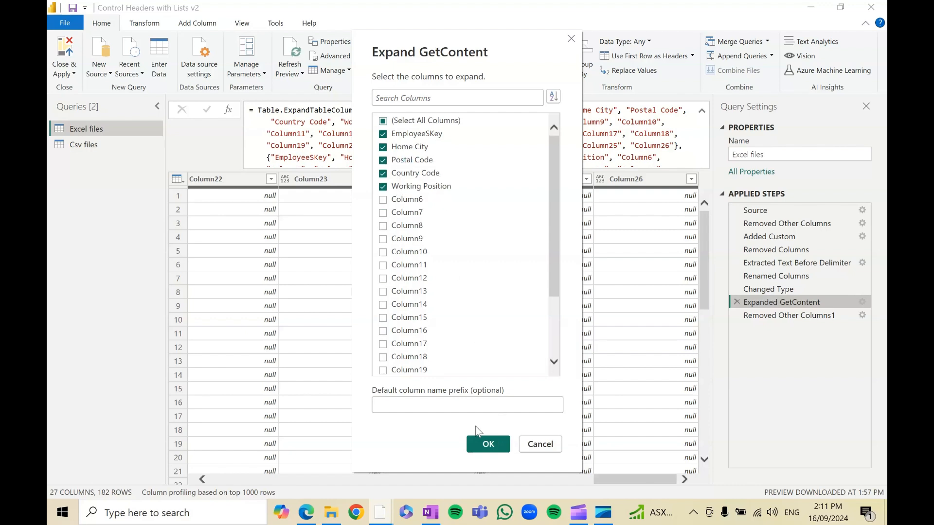
click(553, 446)
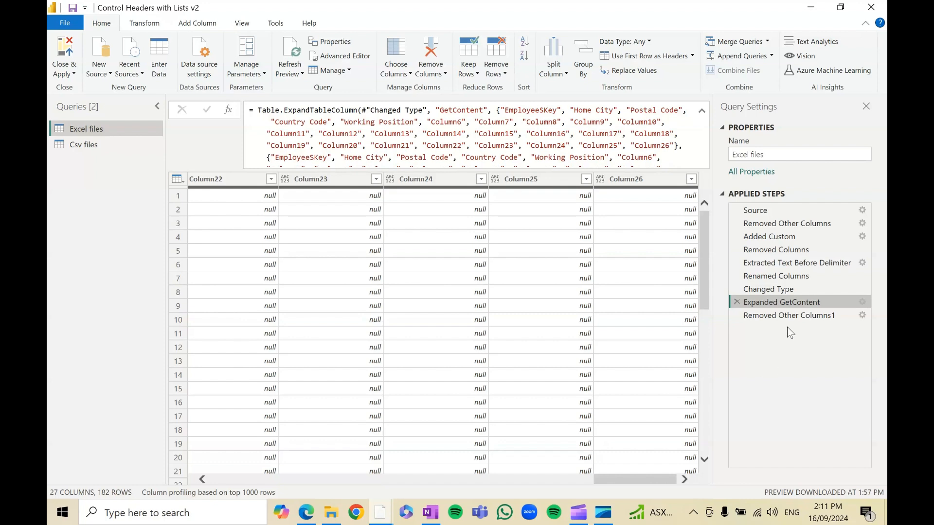
Preview the nested GetContent table of 20240908.xlsx at the Added Custom step and inspect all its columns.
click(796, 235)
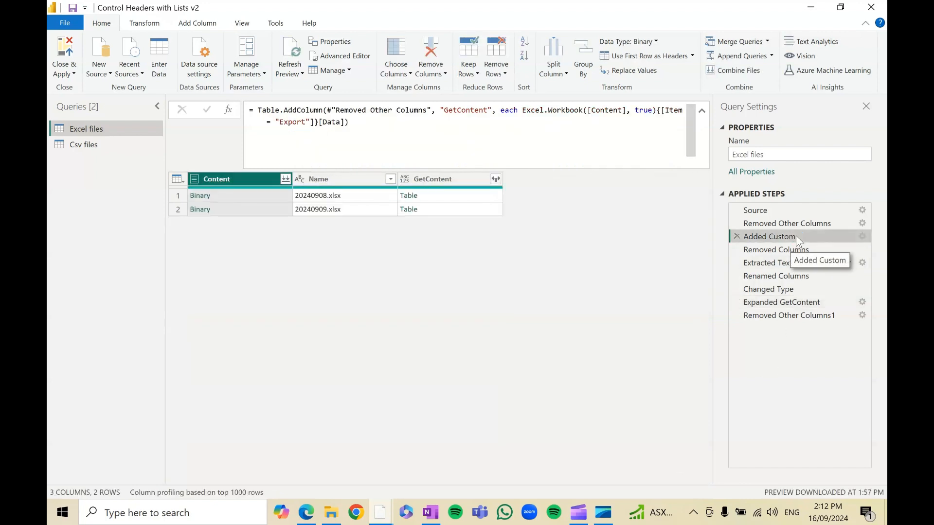
click(462, 194)
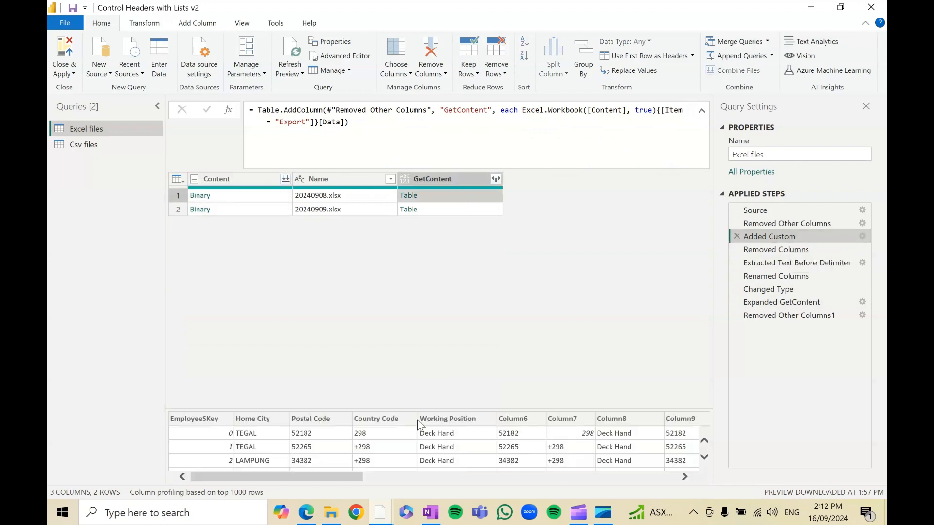
drag(327, 480, 704, 487)
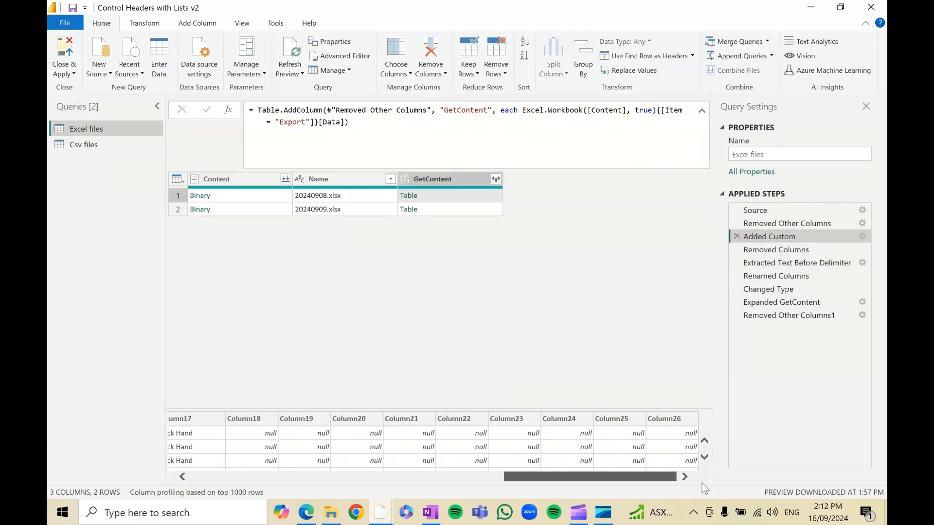
drag(621, 484, 287, 483)
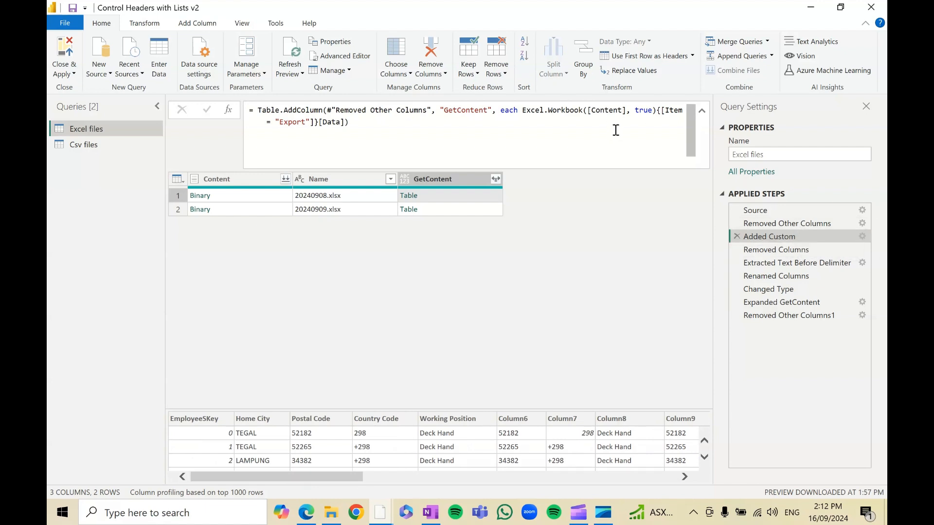
Duplicate the Excel files query and place the copy directly below the original in the query list.
right_click(100, 131)
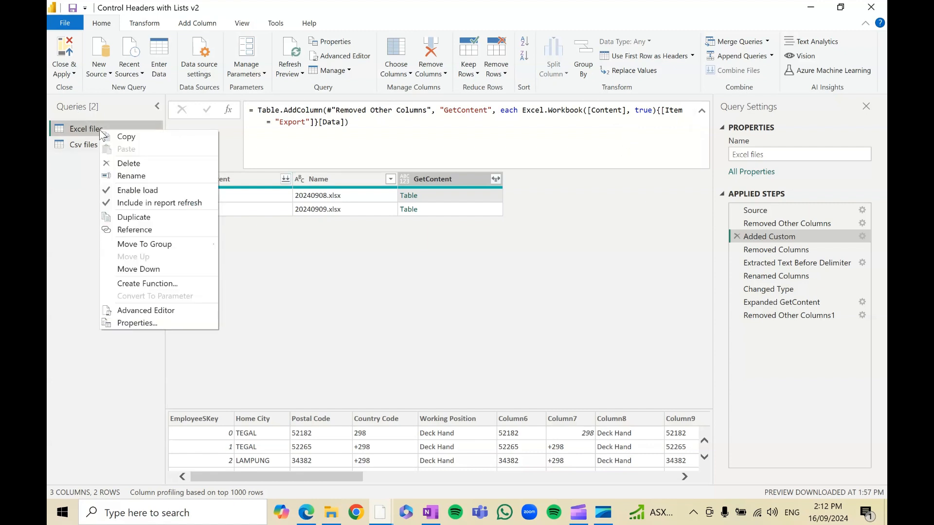
click(146, 217)
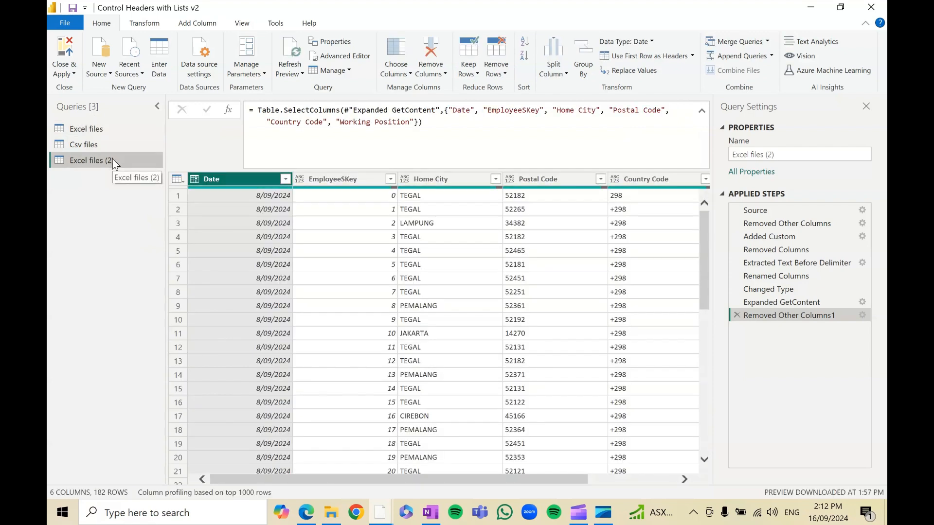
drag(113, 158, 123, 142)
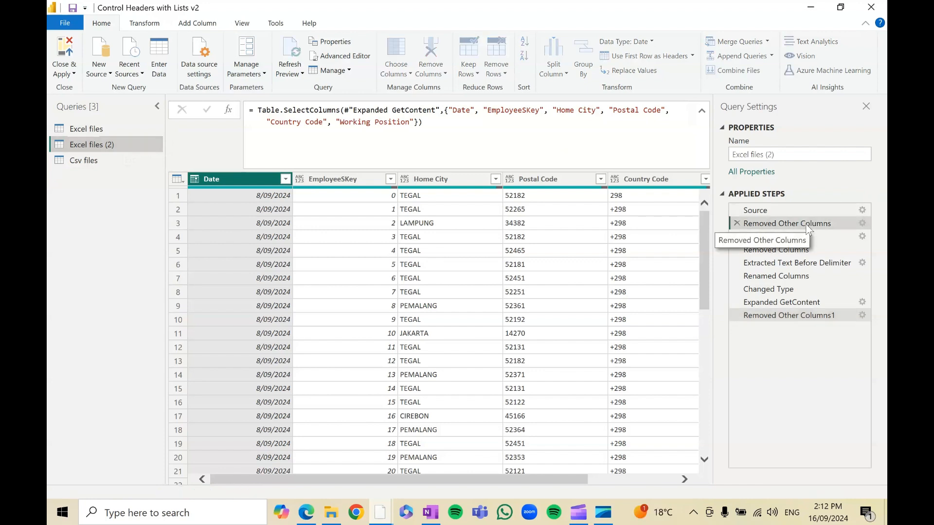
Examine the Excel.Workbook expression behind the GetContent column at the Added Custom step of the duplicated Excel query.
click(773, 224)
click(795, 237)
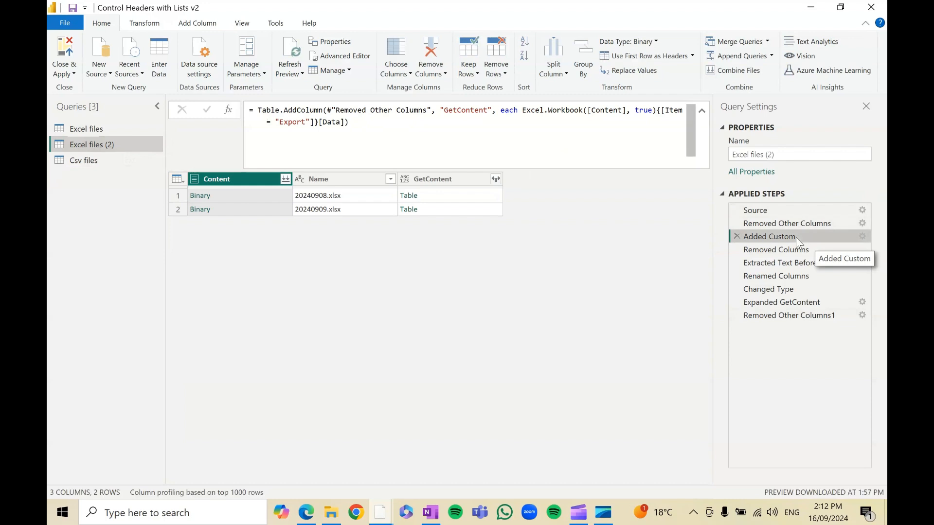
click(524, 111)
click(567, 130)
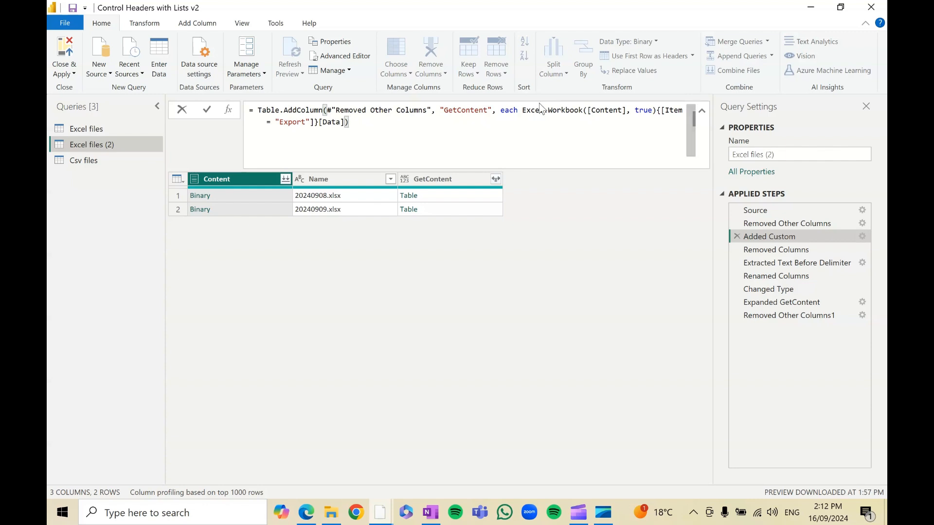
drag(527, 109, 535, 123)
click(517, 137)
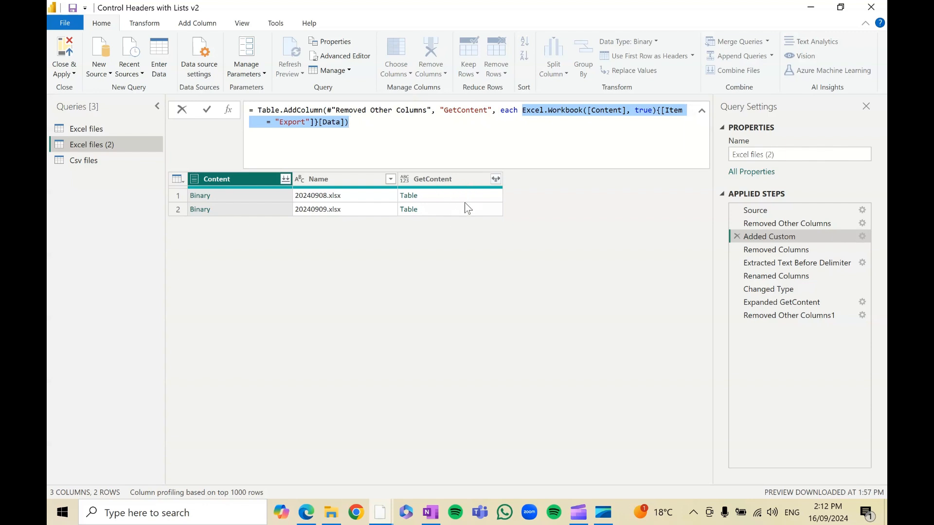
click(117, 216)
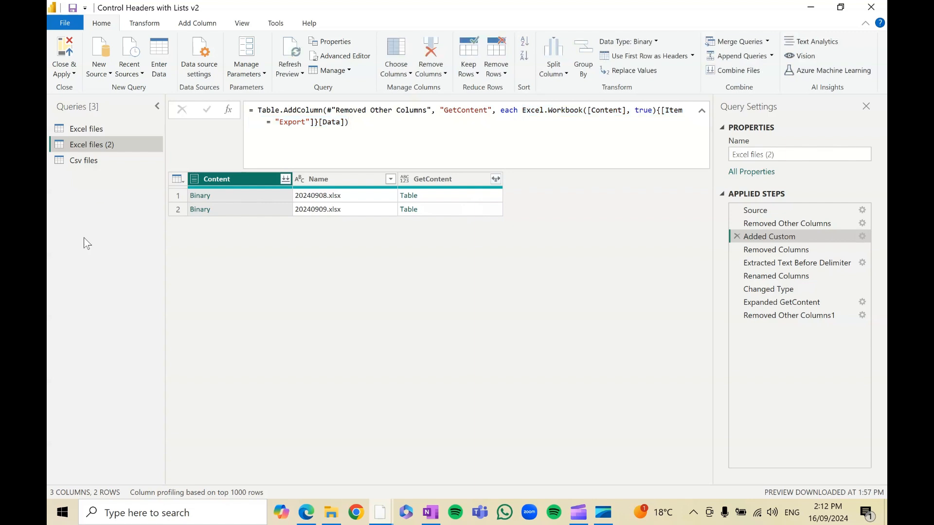
Create a one-column table named HeadersExcel containing EmployeeSKey, Home City, Postal Code, Country Code and Working Position.
click(160, 66)
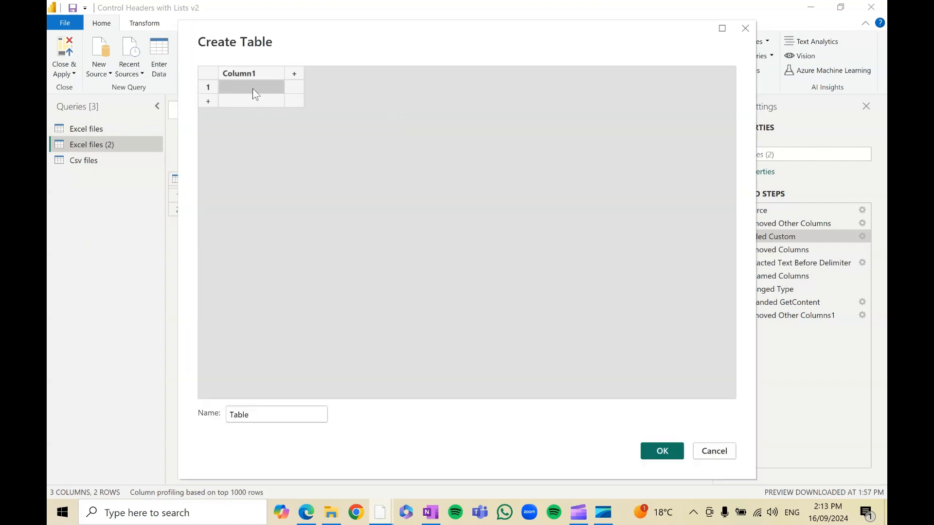
text(EmployeeSKey Home City Postal Code Country Code Working Position)
click(533, 77)
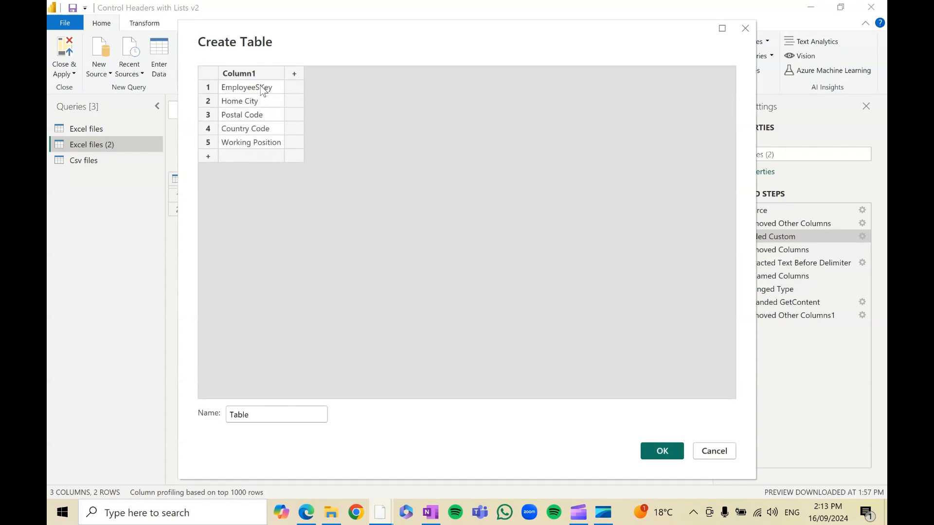
drag(280, 418, 146, 425)
text(Headers)
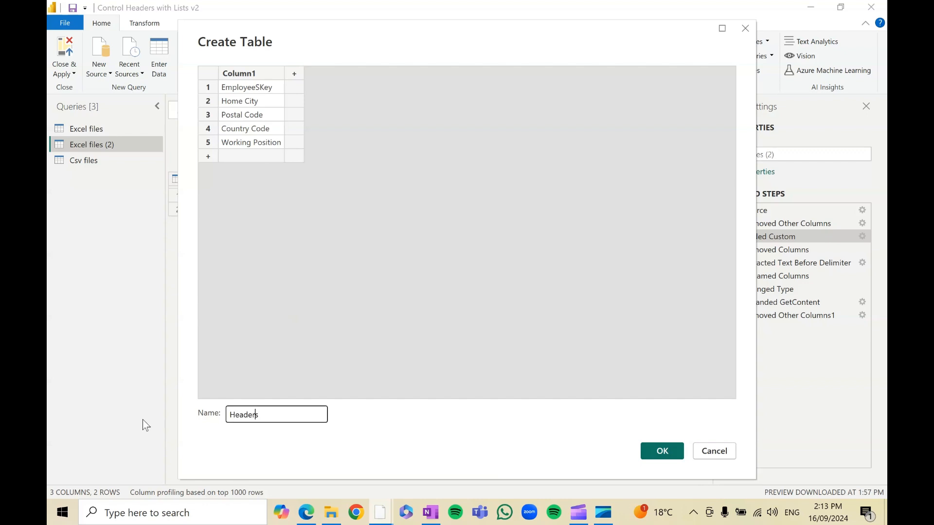
text(Excel)
click(663, 452)
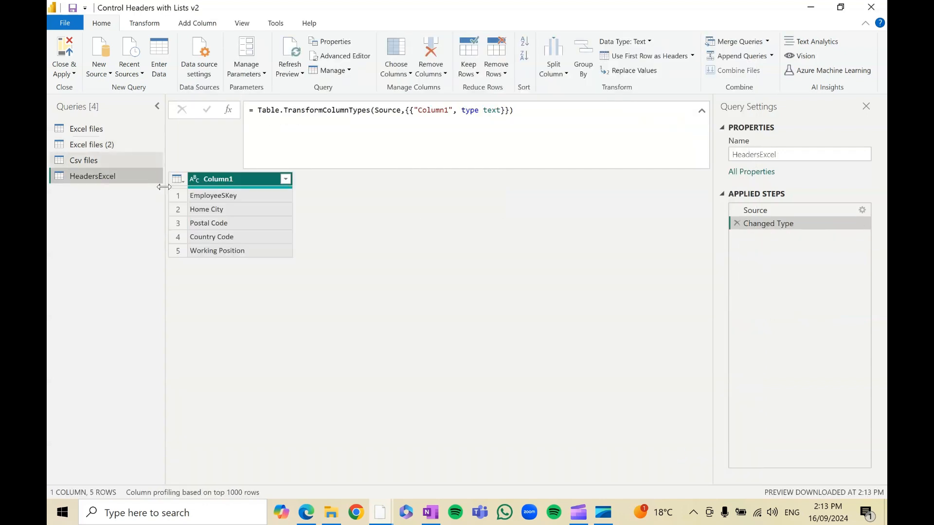
Convert the HeadersExcel column to a list and disable loading for that query.
click(156, 25)
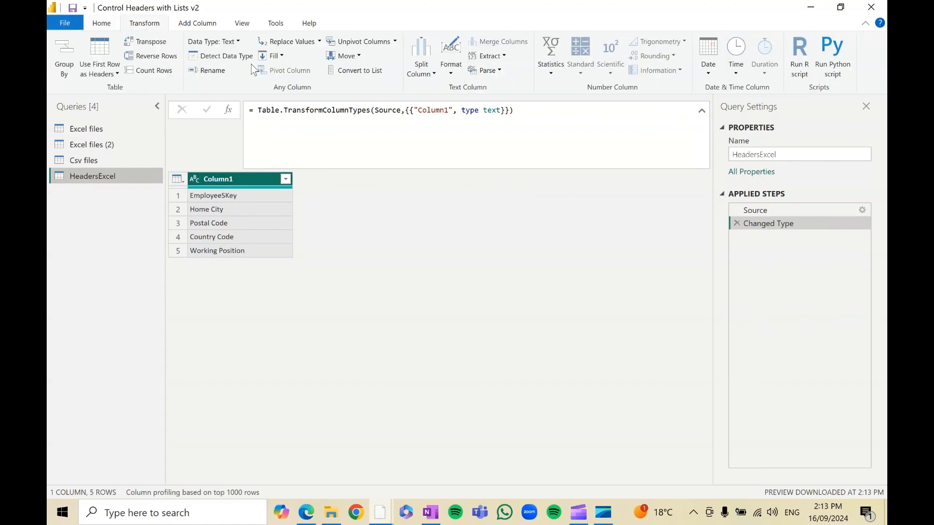
click(368, 76)
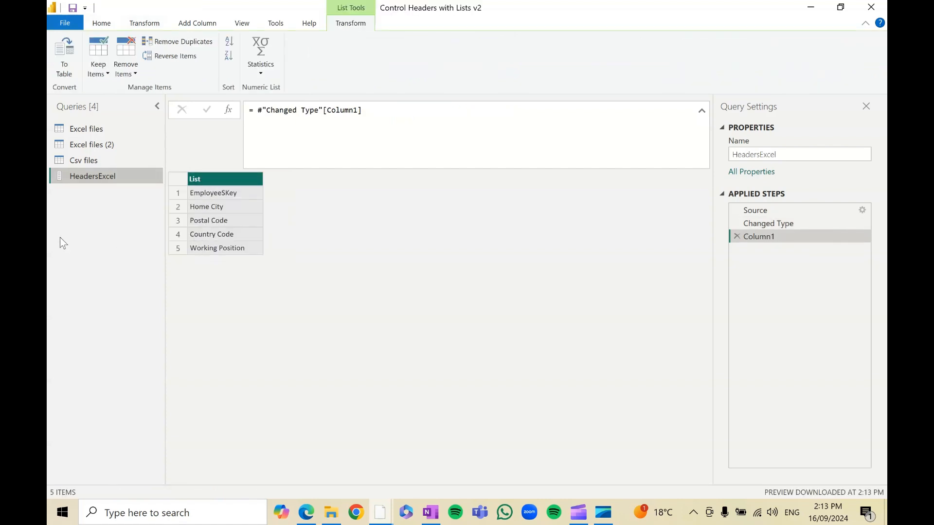
right_click(93, 180)
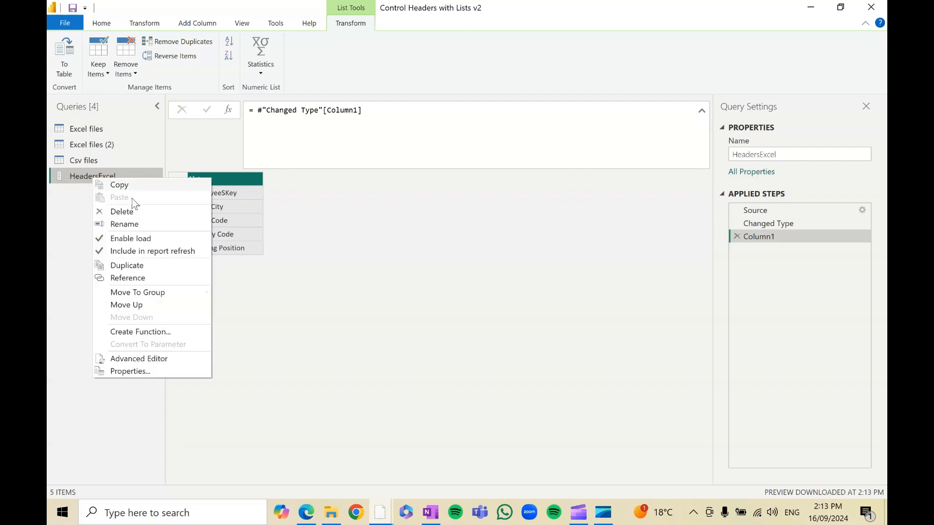
click(142, 240)
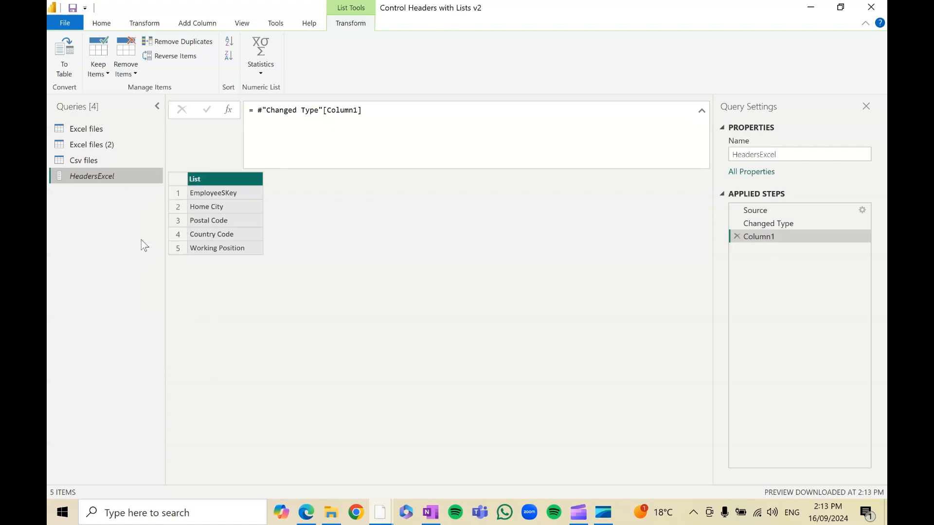
Edit the Added Custom step of the original Excel files query so Table.SelectColumns( precedes the Excel.Workbook expression.
click(110, 130)
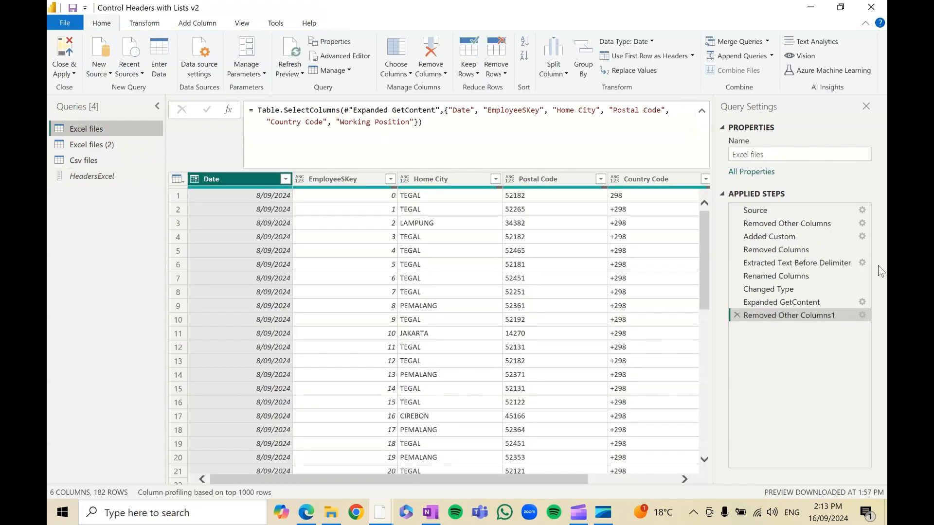
click(808, 233)
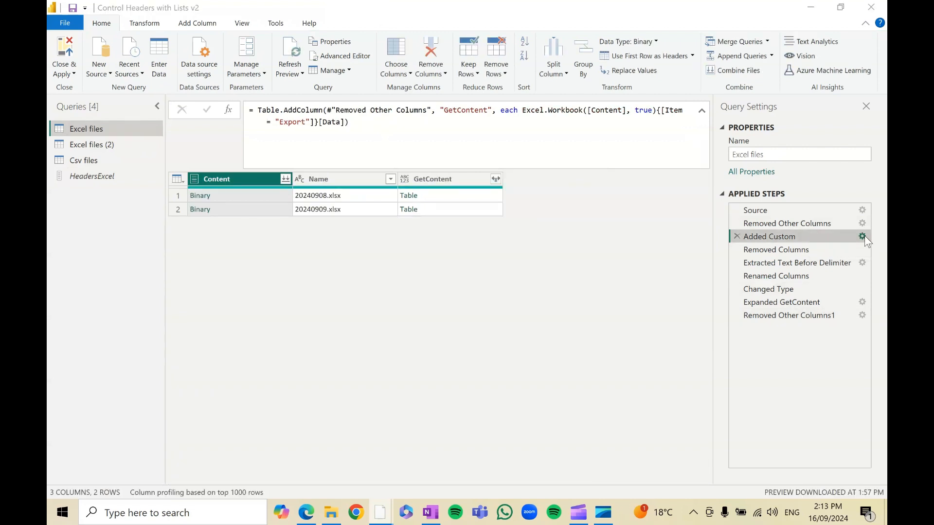
click(863, 236)
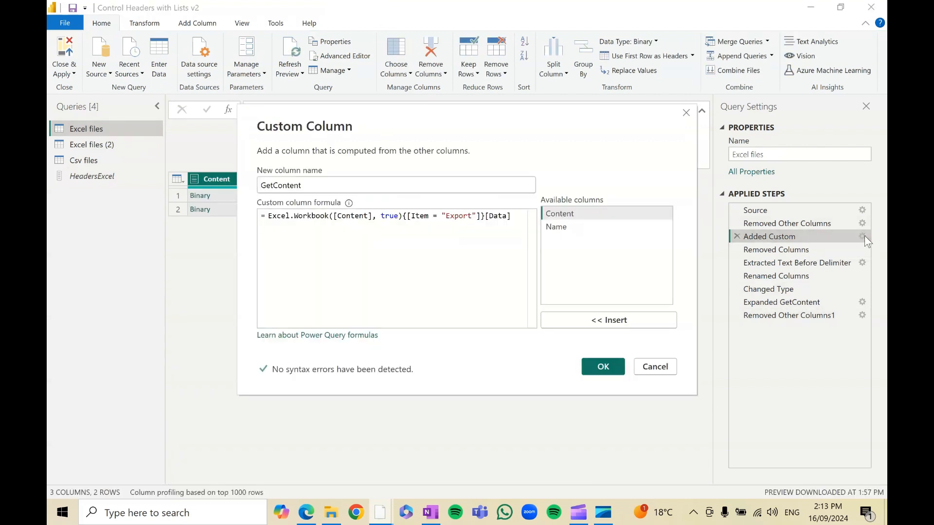
click(268, 215)
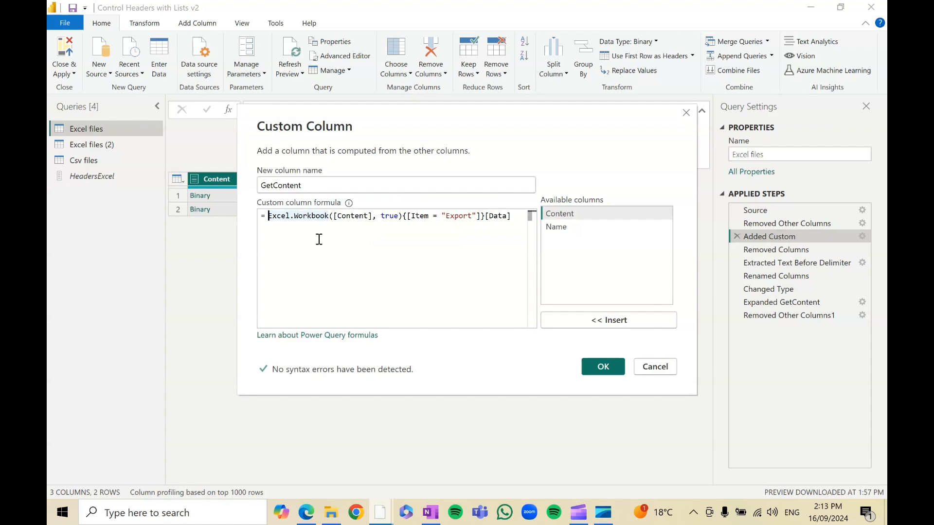
text(Table.S)
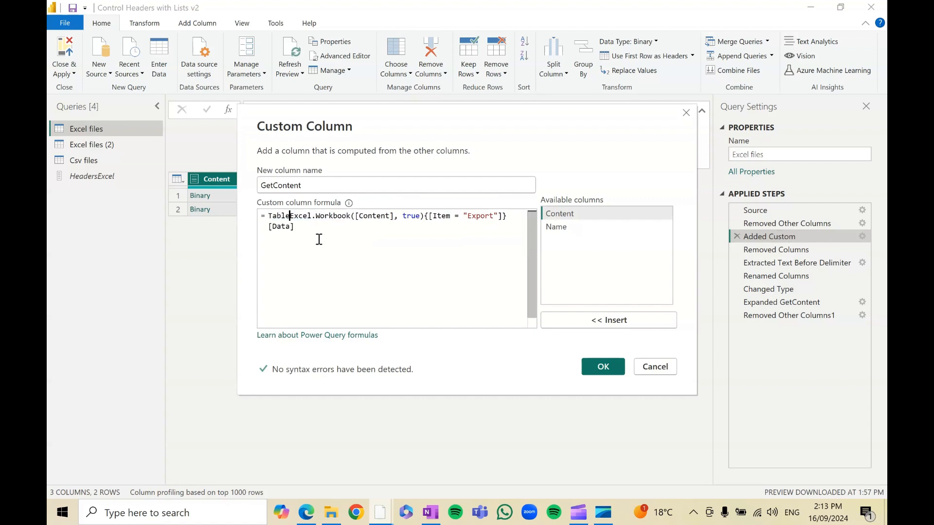
text(el)
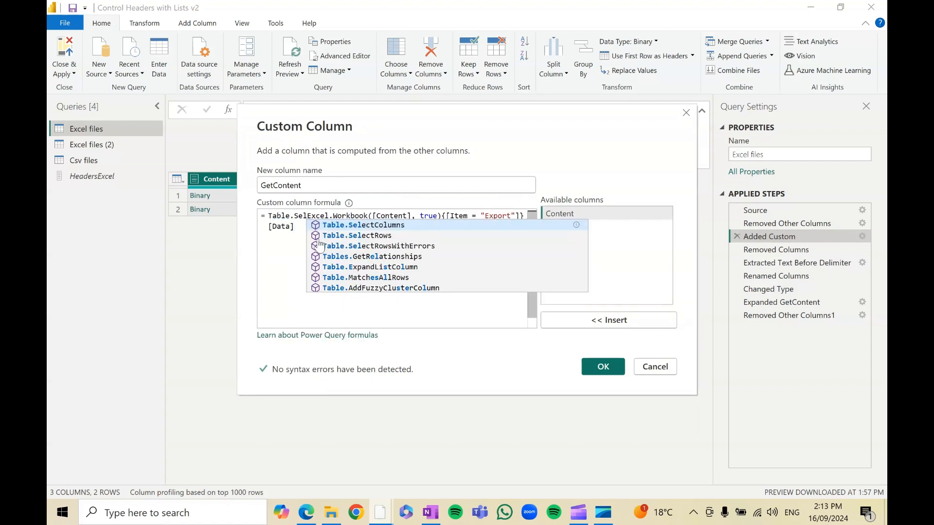
key(Tab)
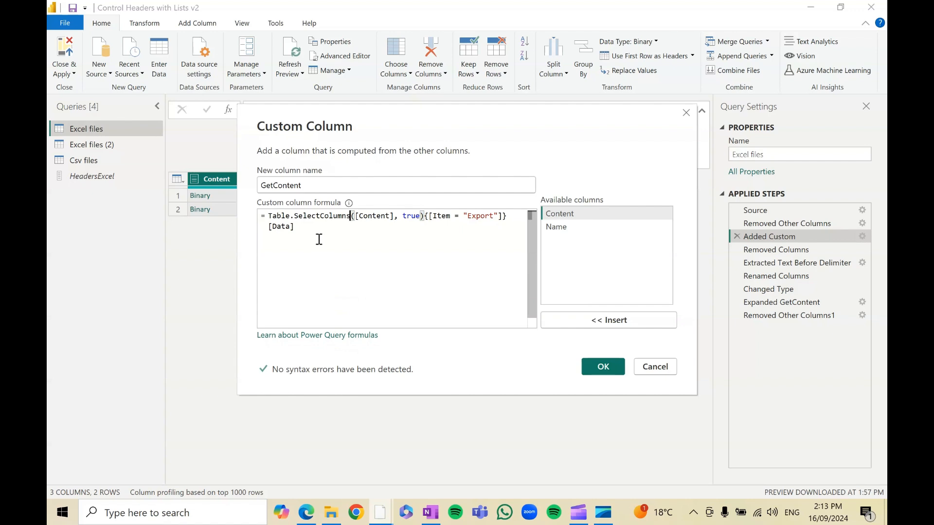
key(ctrl+z)
text(ectColumn)
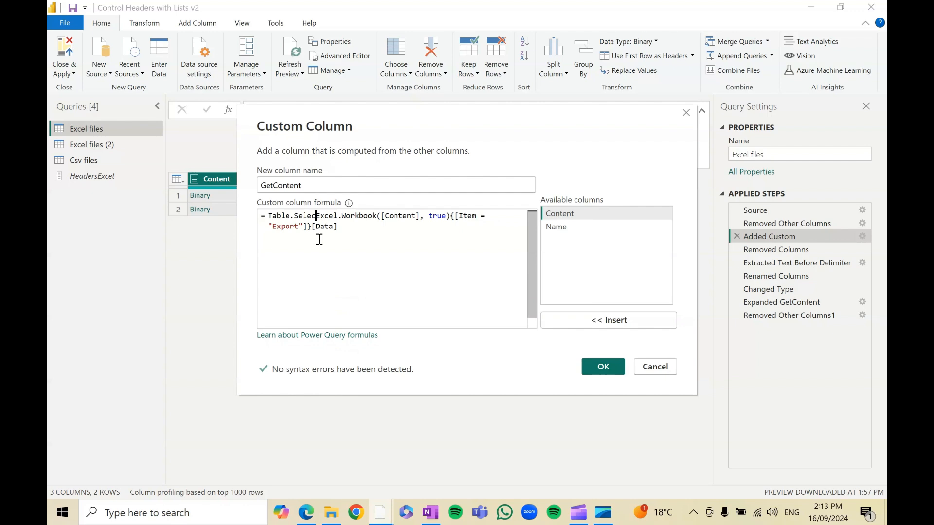
text(s)
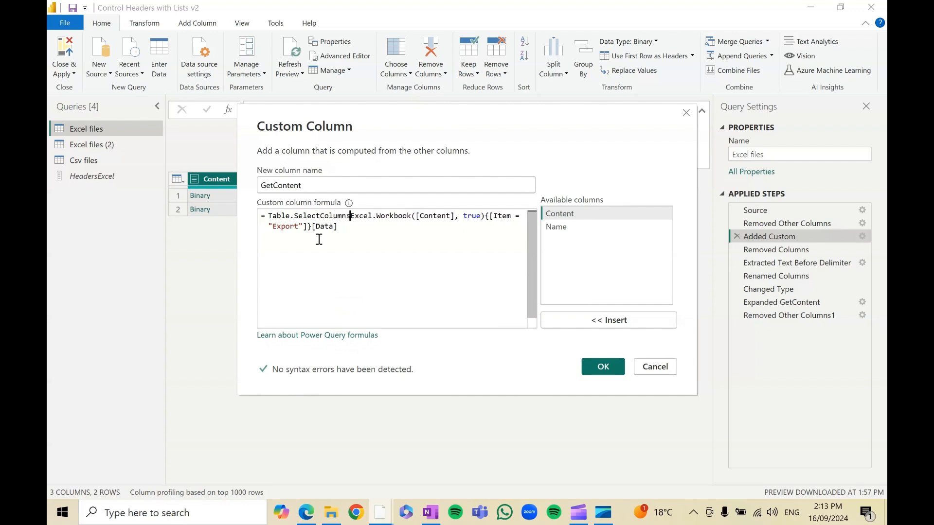
text(()
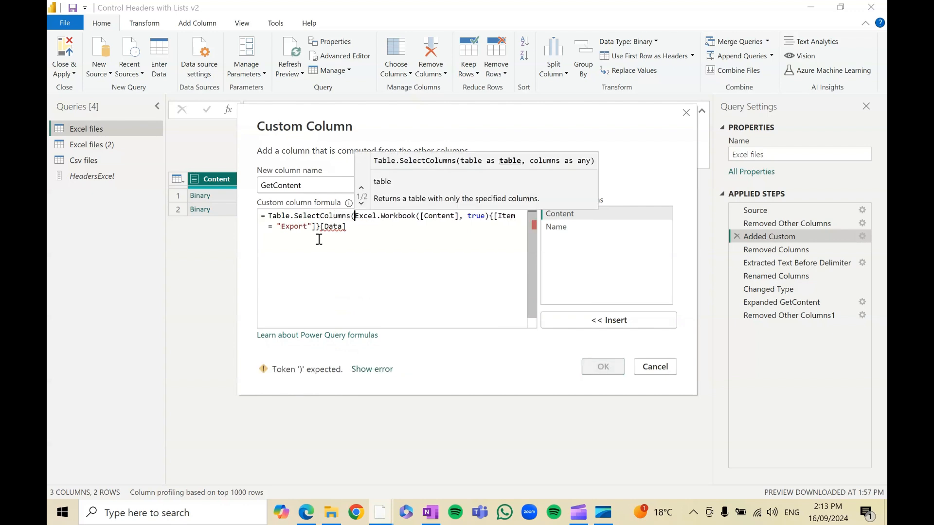
Complete the GetContent formula with HeadersExcel as the columns argument, apply it and preview the nested table of 20240908.xlsx.
click(438, 231)
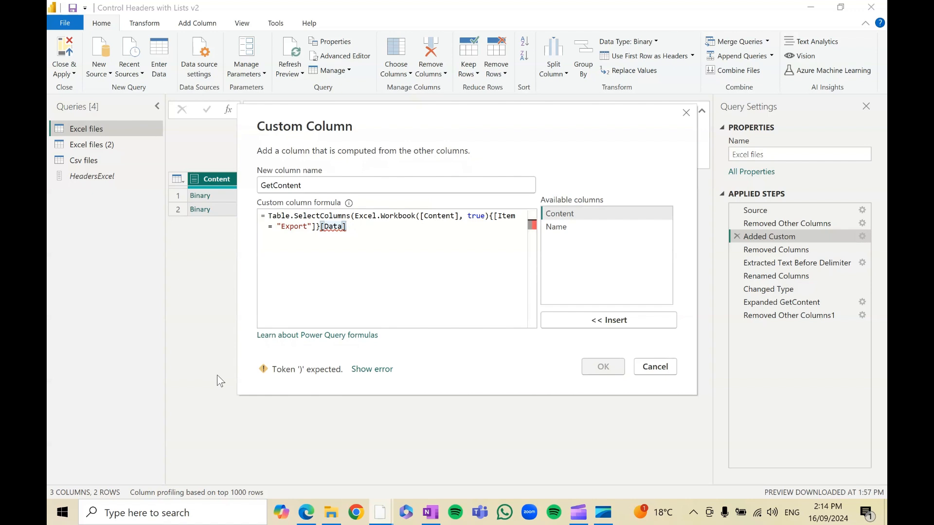
text(,)
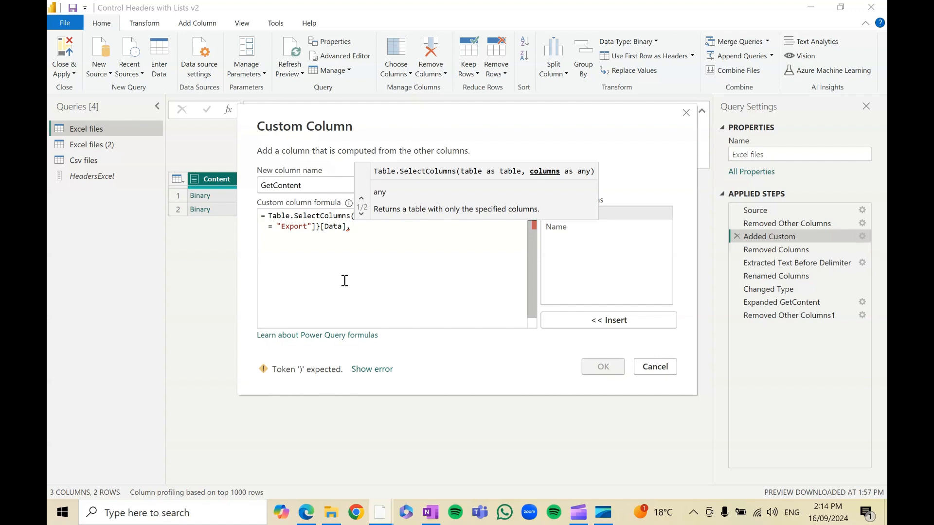
text(Header)
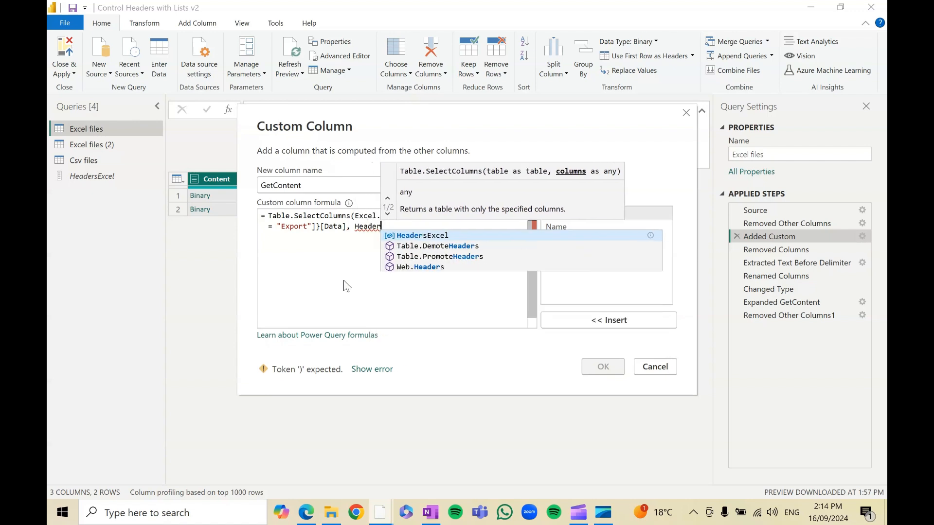
key(Tab)
text())
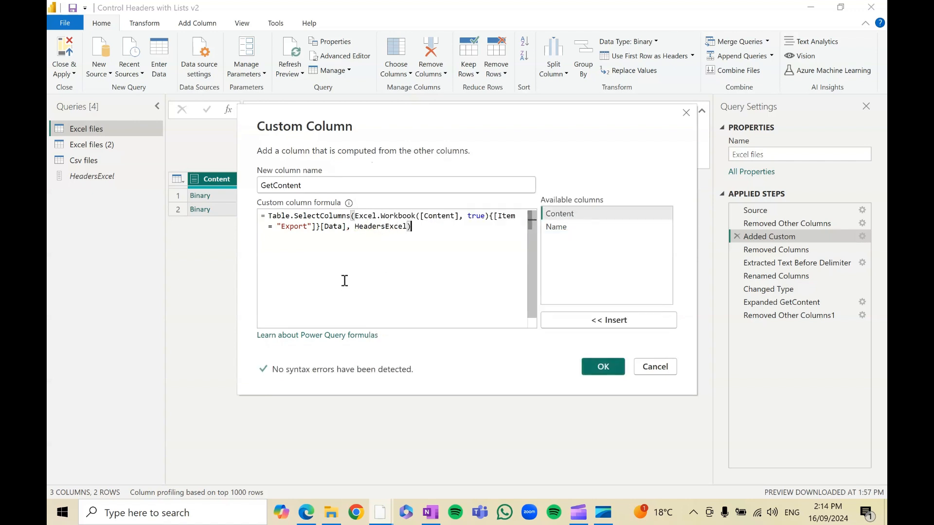
click(606, 368)
click(435, 194)
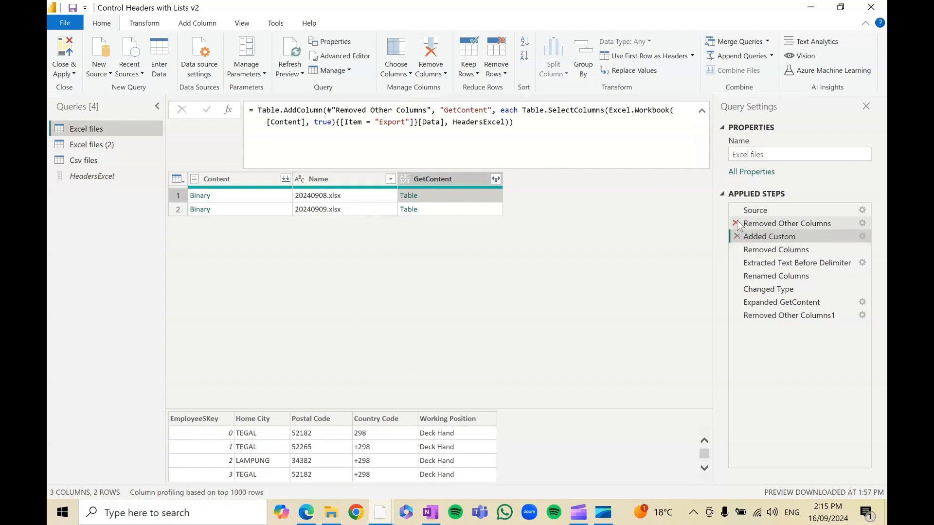
Go through the steps from Removed Columns to Expanded GetContent and read the hardcoded column lists in the expansion formula.
click(787, 250)
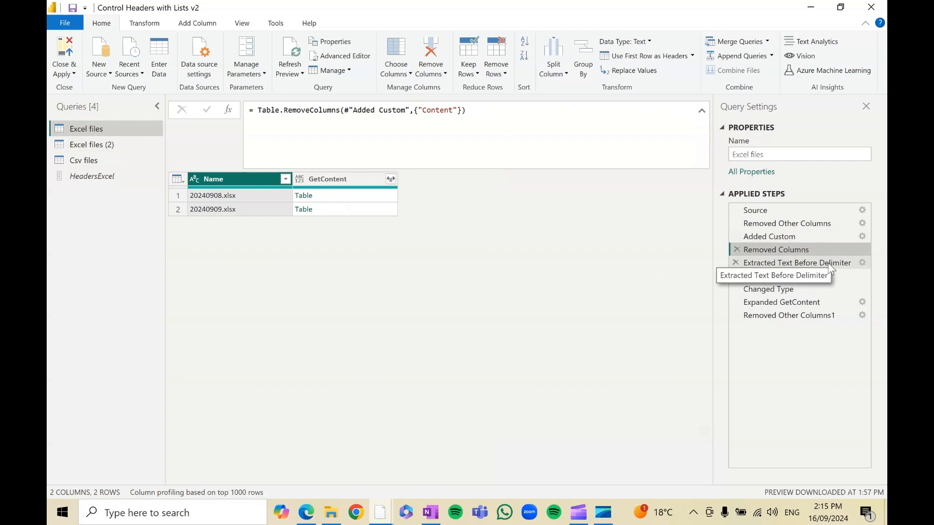
click(828, 262)
click(807, 277)
click(803, 289)
click(805, 302)
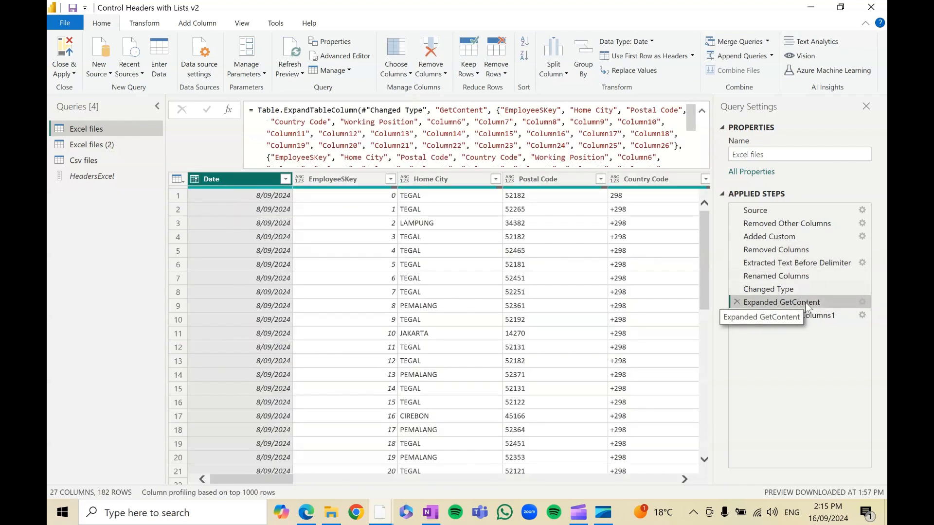
scroll(569, 123, down, 2)
scroll(570, 123, down, 1)
scroll(570, 123, up, 3)
scroll(570, 123, down, 3)
scroll(569, 123, up, 3)
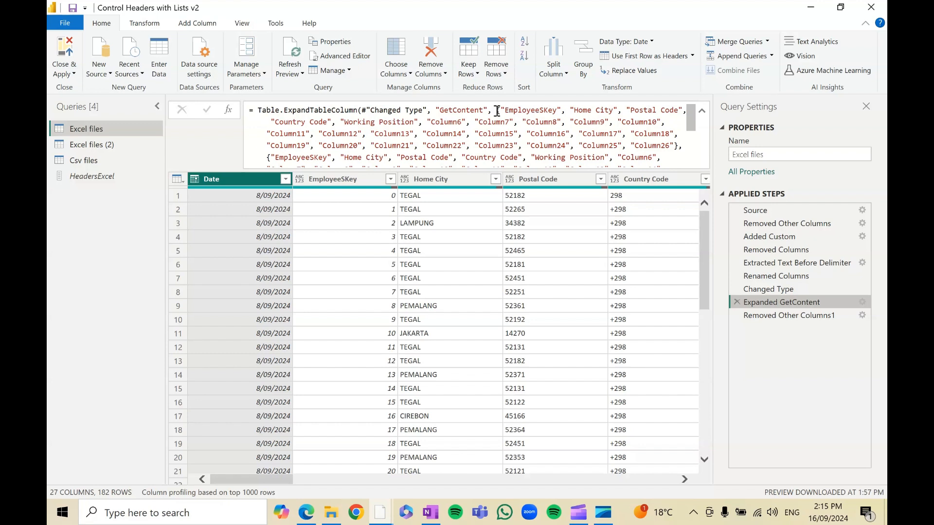
Replace both hardcoded column lists in the Expanded GetContent formula with HeadersExcel and apply the change.
drag(497, 111, 550, 199)
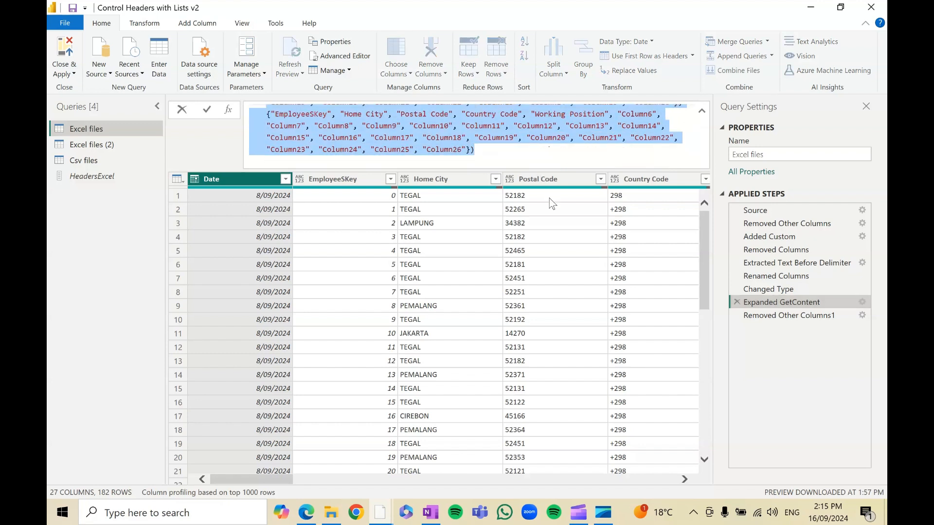
key(BackSpace)
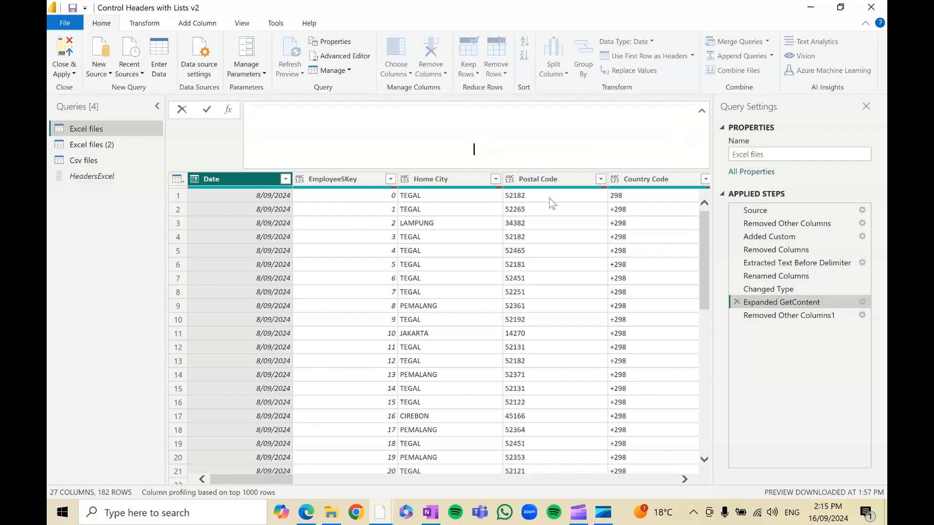
text(H)
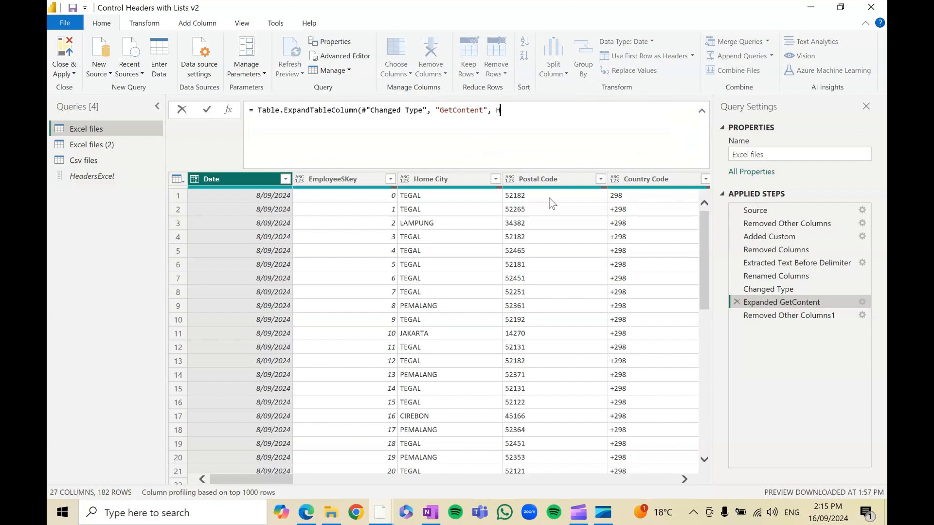
text(eadersExcel, Head)
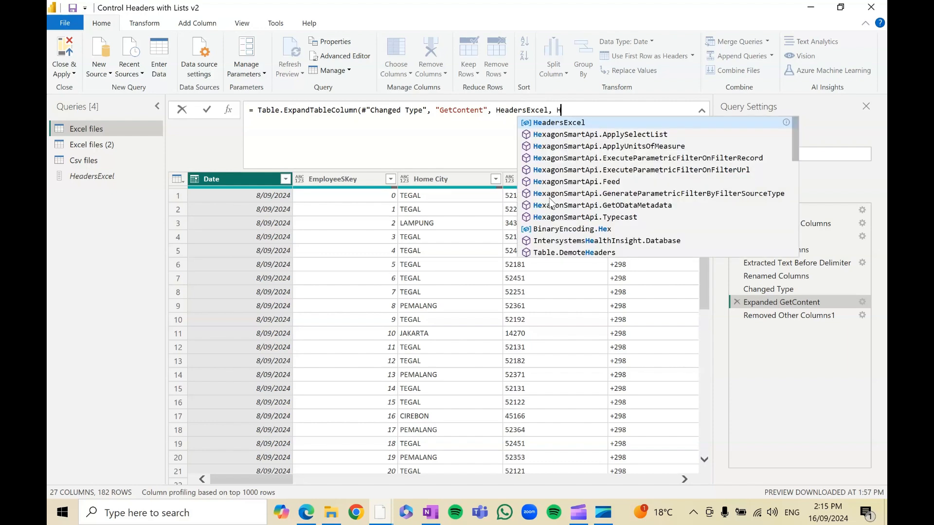
key(Tab)
text())
key(Return)
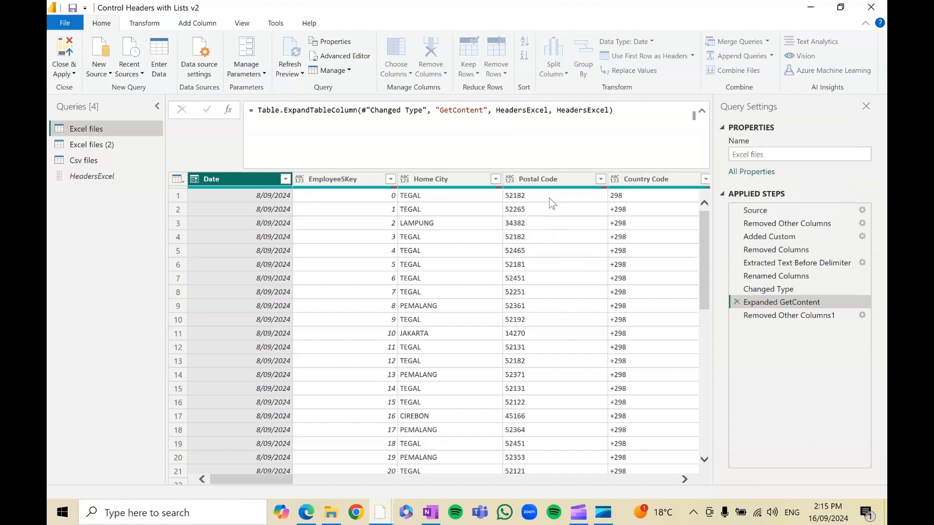
Delete the Removed Other Columns1 step from the Excel files query.
scroll(428, 480, right, 2)
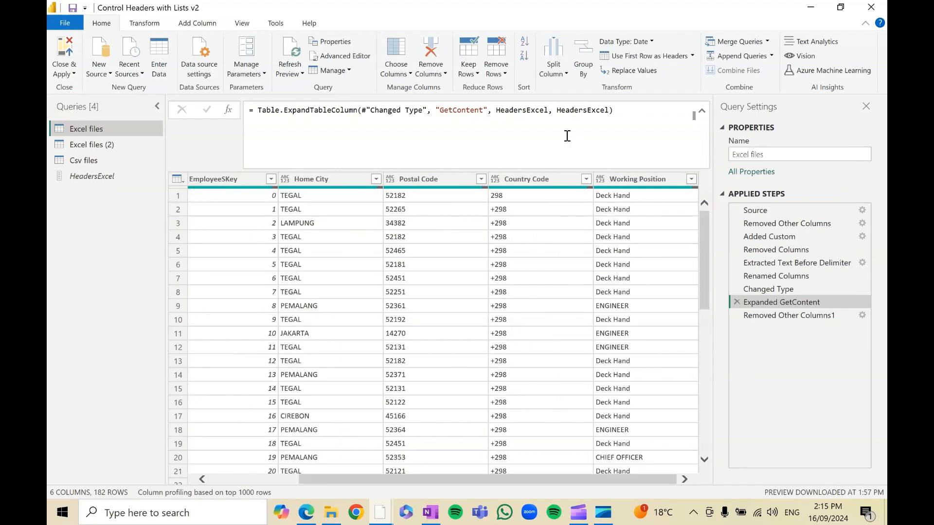
click(793, 316)
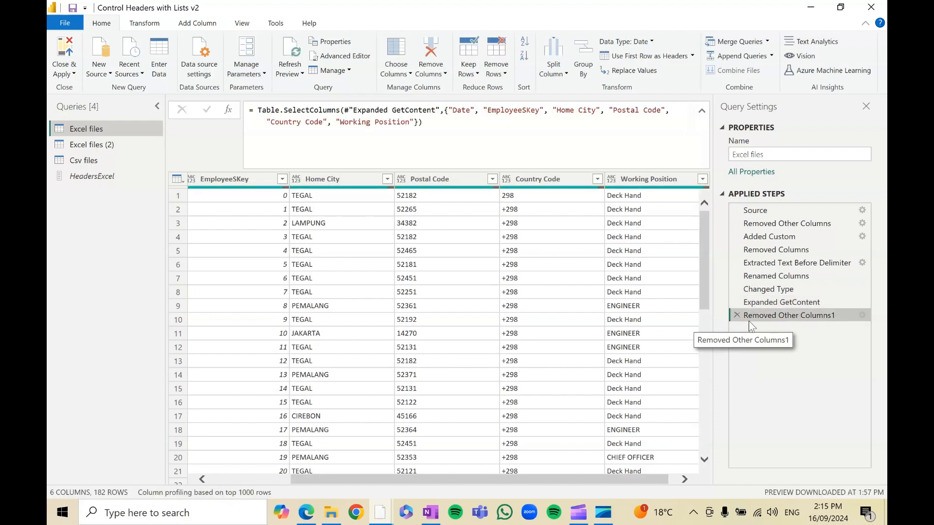
click(736, 315)
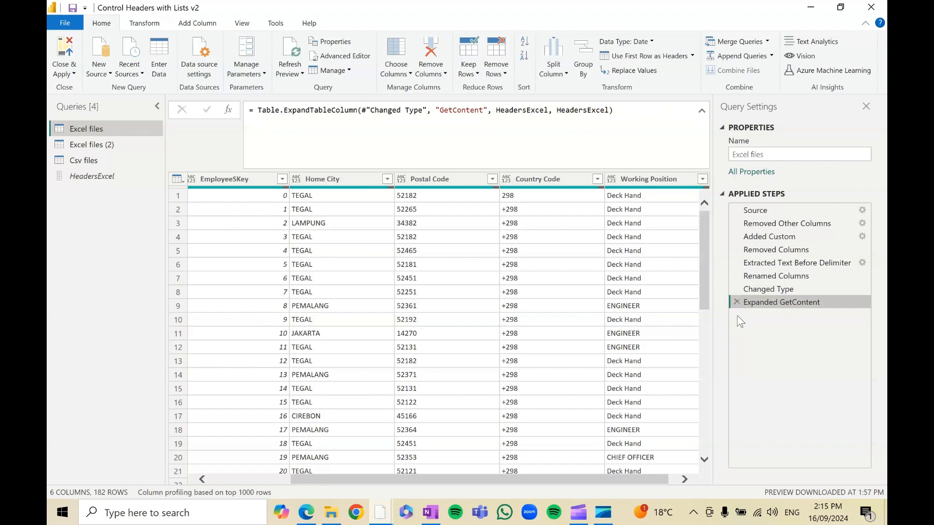
Preview the nested GetContent table of 20240908.xlsx in the Added Custom step and review the Expanded GetContent result.
click(817, 235)
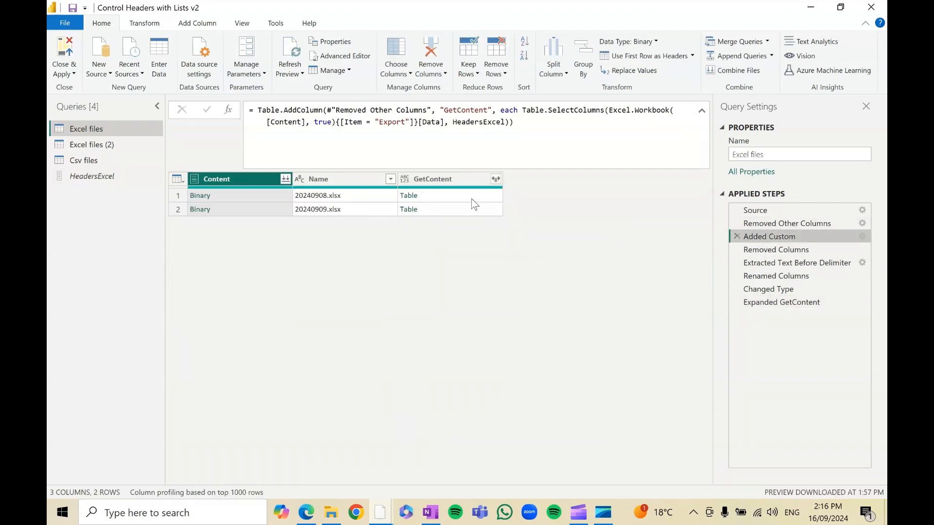
click(476, 199)
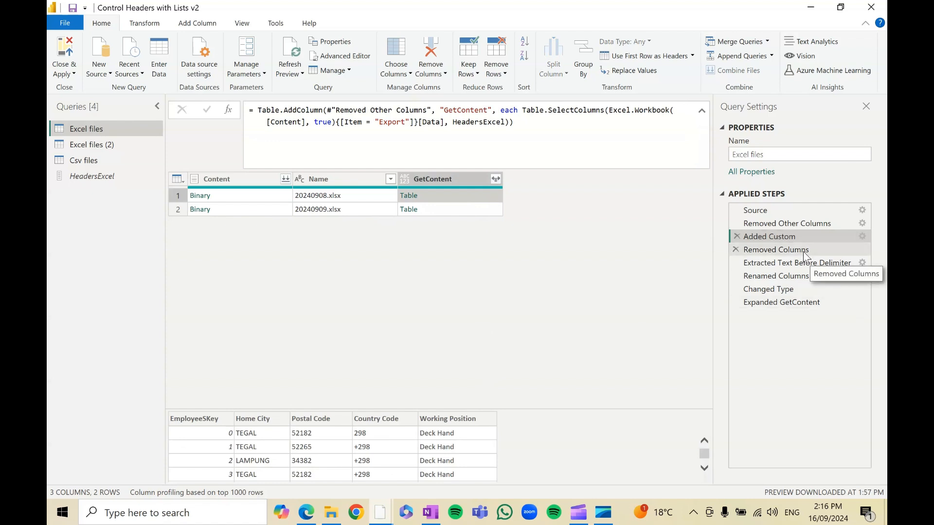
click(798, 303)
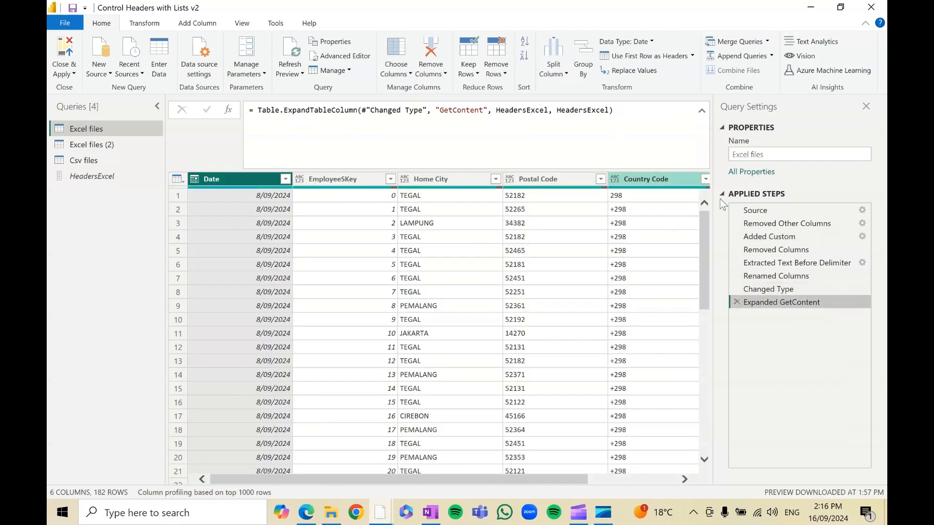
Open the HeadersExcel source table, add an empty sixth row and discard the change.
click(104, 179)
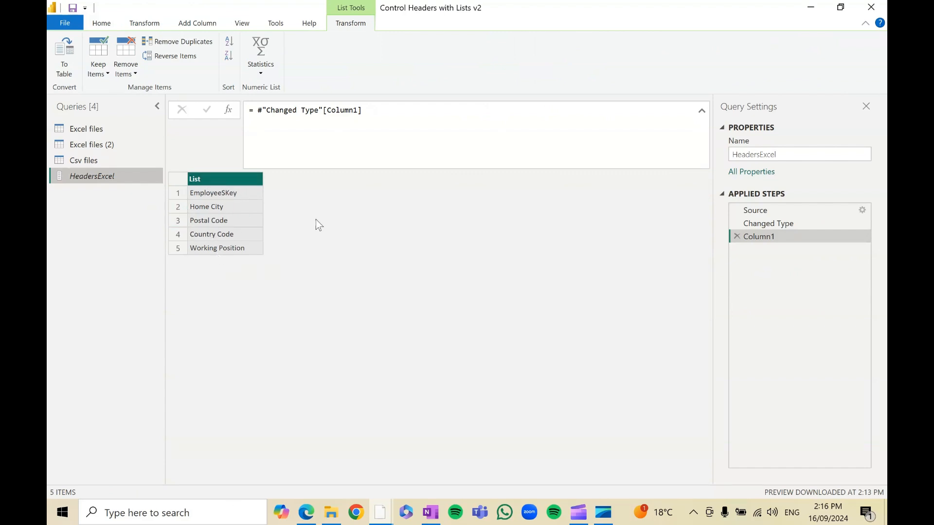
click(863, 210)
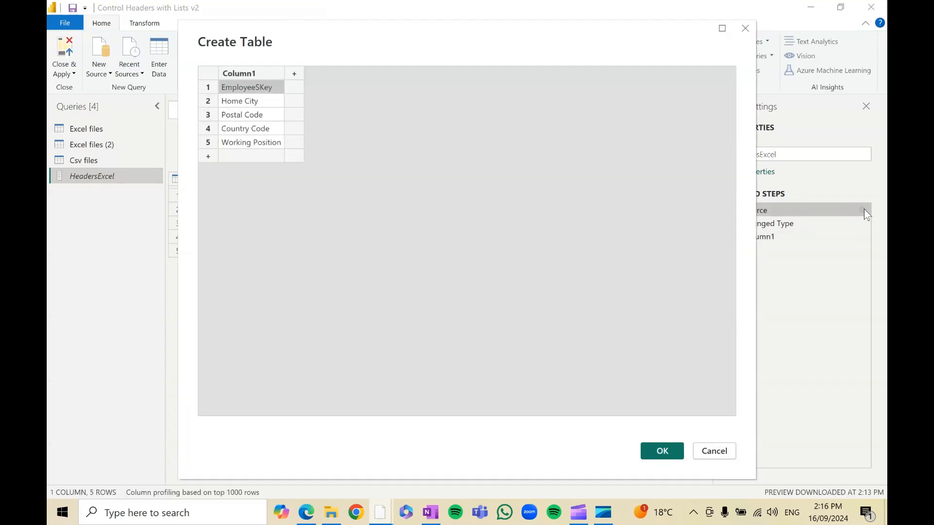
click(208, 156)
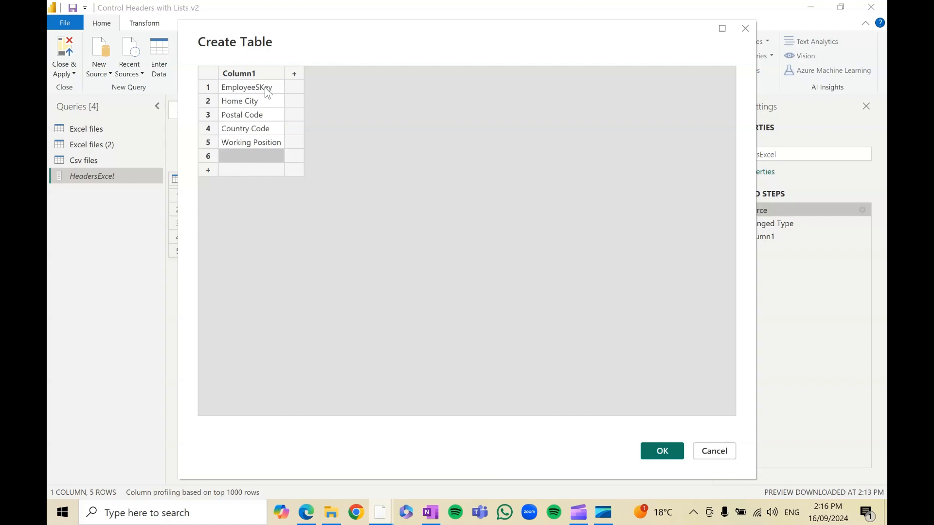
click(728, 459)
click(530, 285)
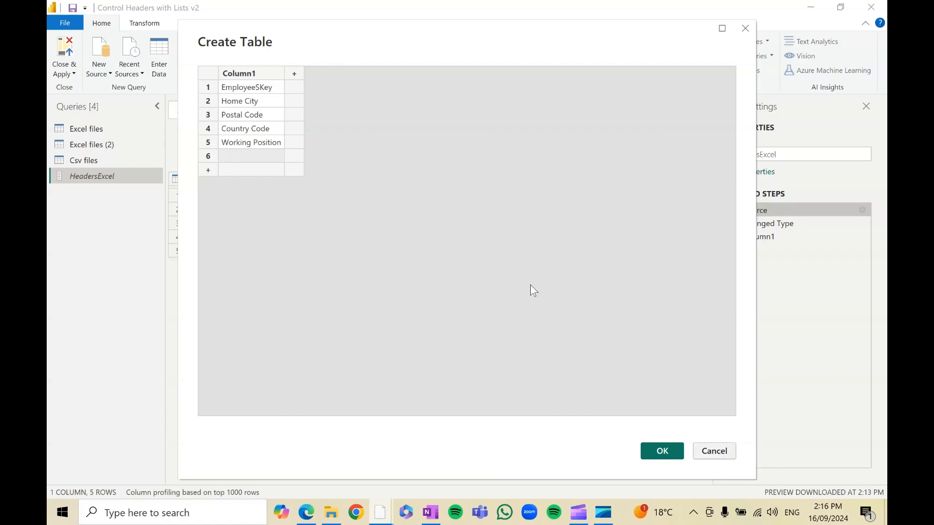
Examine the Source and Added Custom steps of the Csv files query, focusing on the Csv.Document part of the GetContent formula.
click(103, 162)
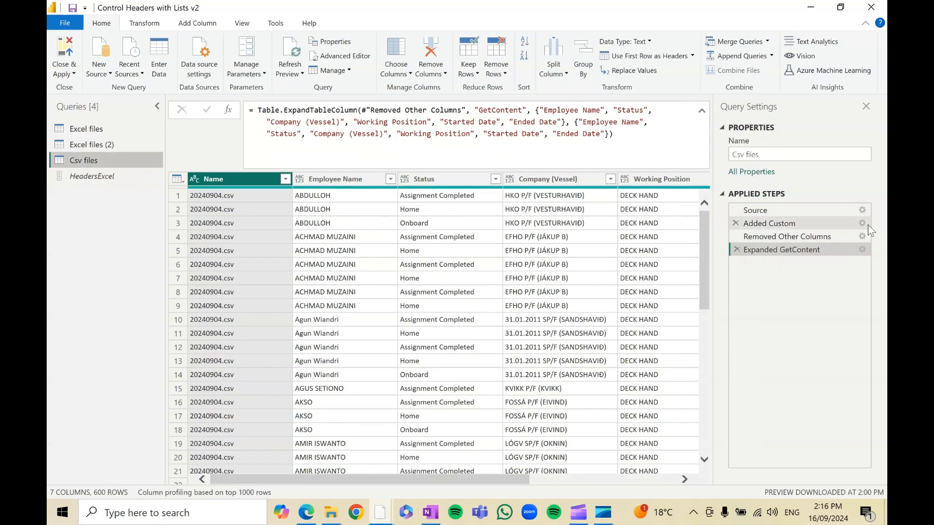
click(835, 209)
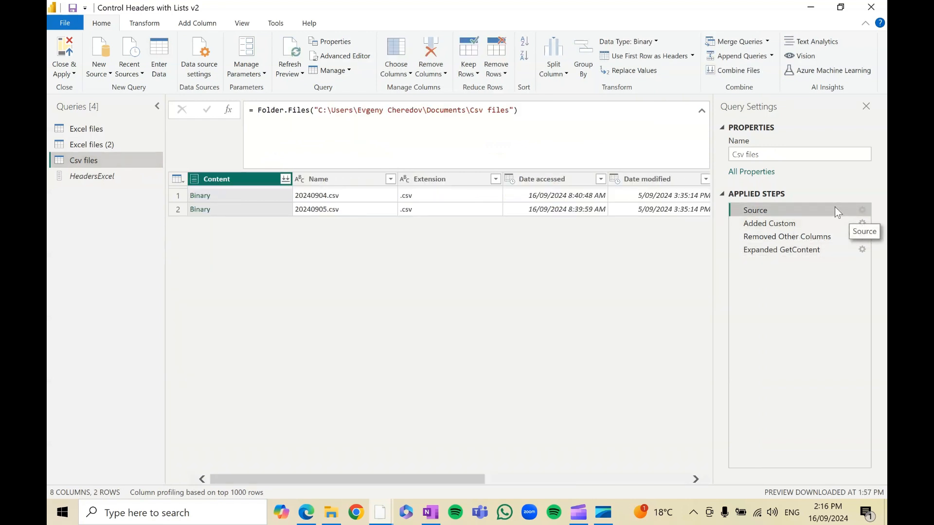
click(829, 223)
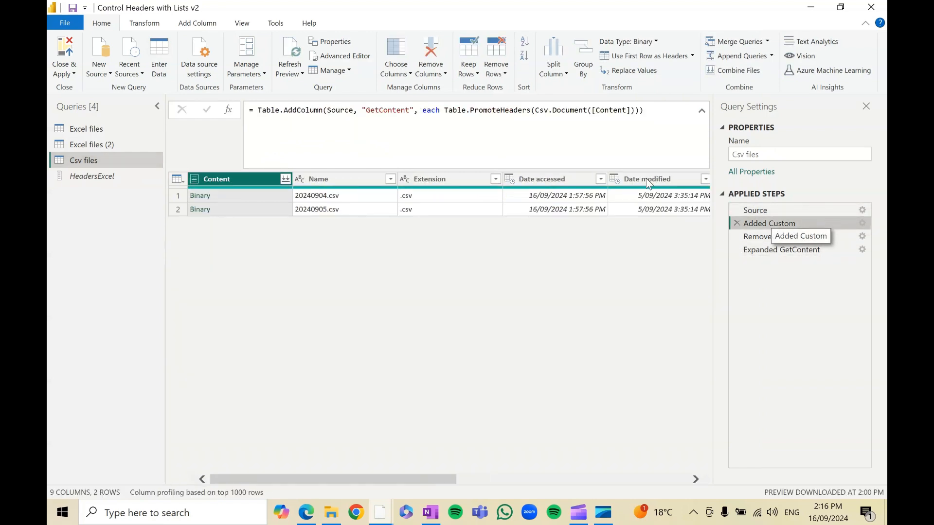
drag(535, 111, 643, 111)
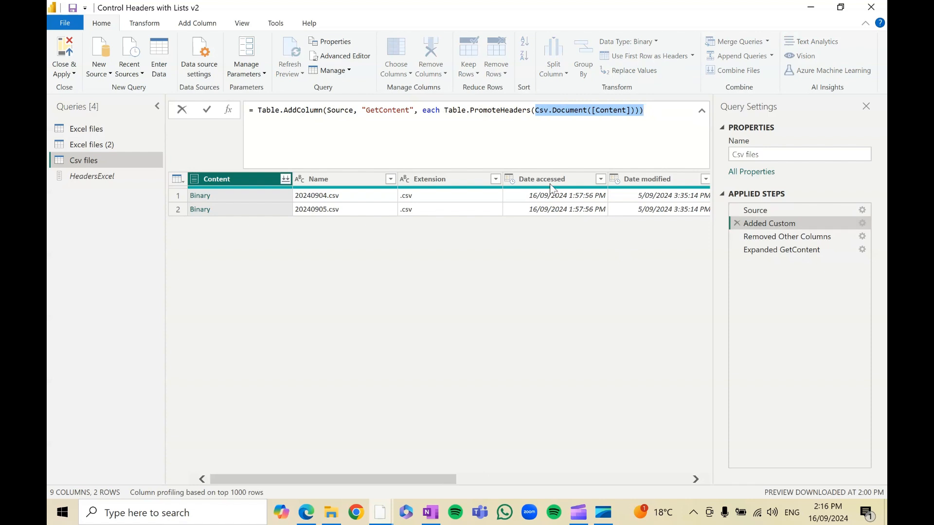
click(602, 141)
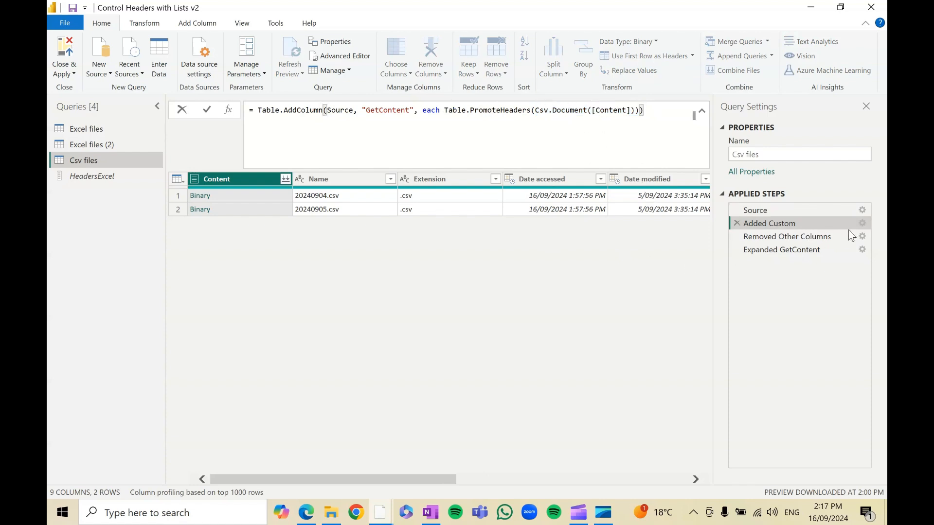
click(828, 326)
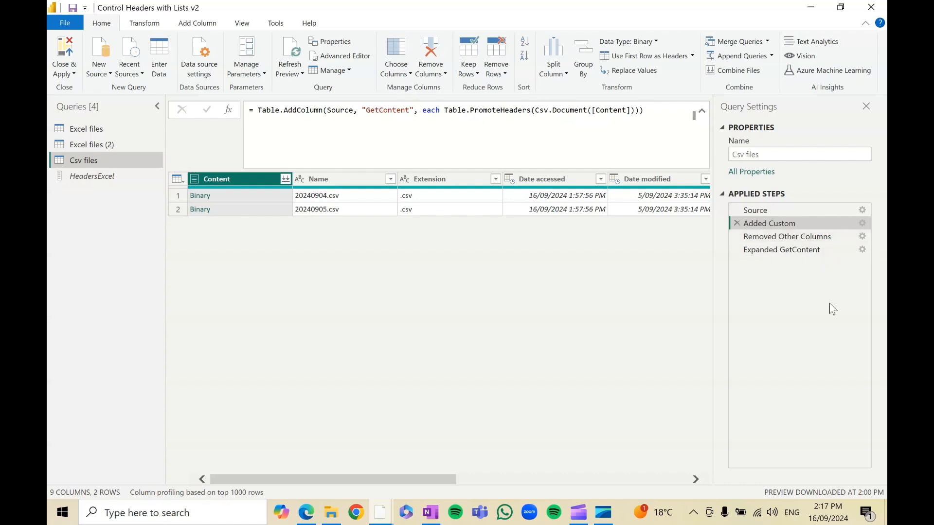
Duplicate the Csv files query and place the copy directly below the original, above HeadersExcel.
right_click(91, 162)
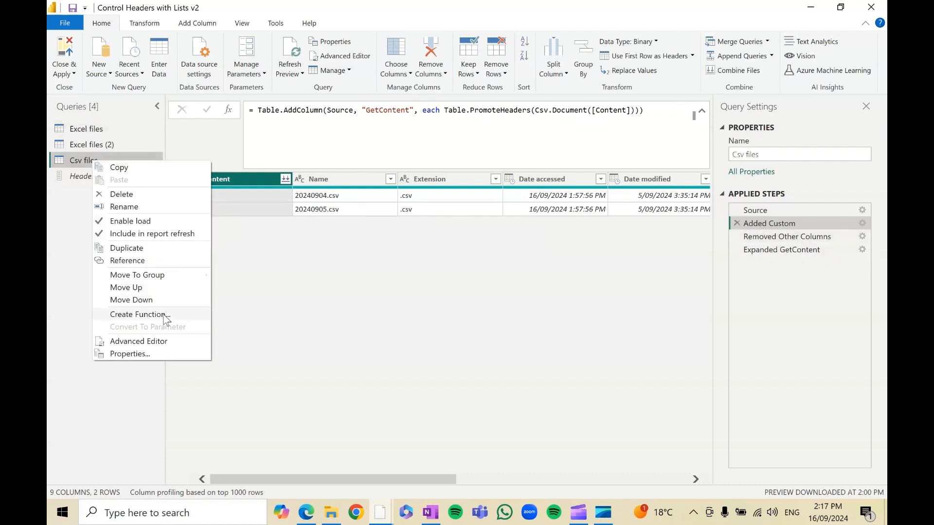
click(165, 250)
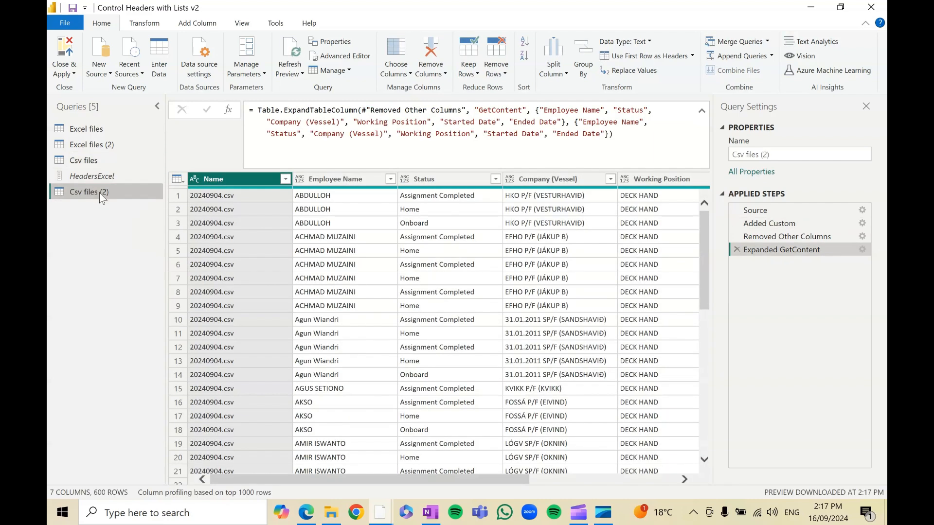
drag(100, 193, 116, 177)
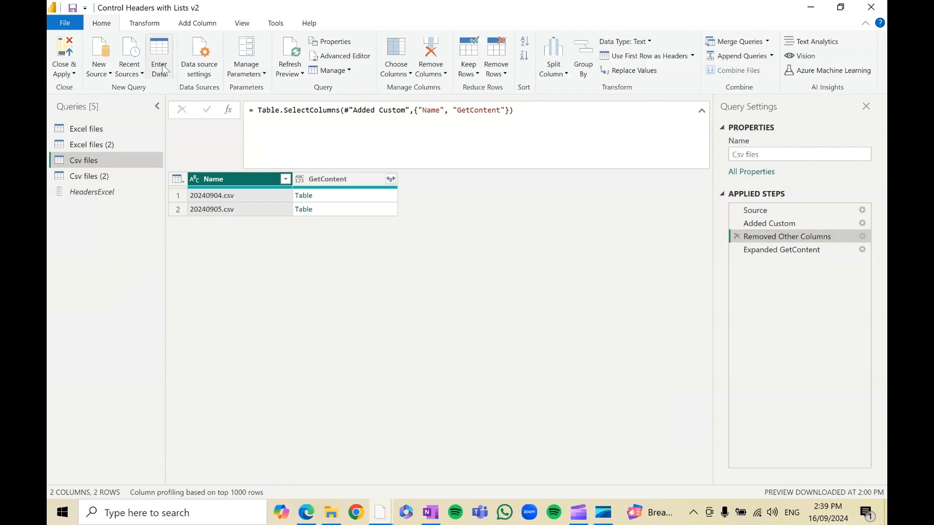
Create a one-column table HeadersCSV listing Employee Name, Status, Company (Vessel), Working Position, Started Date and Ended Date, with no row promoted to headers.
click(164, 70)
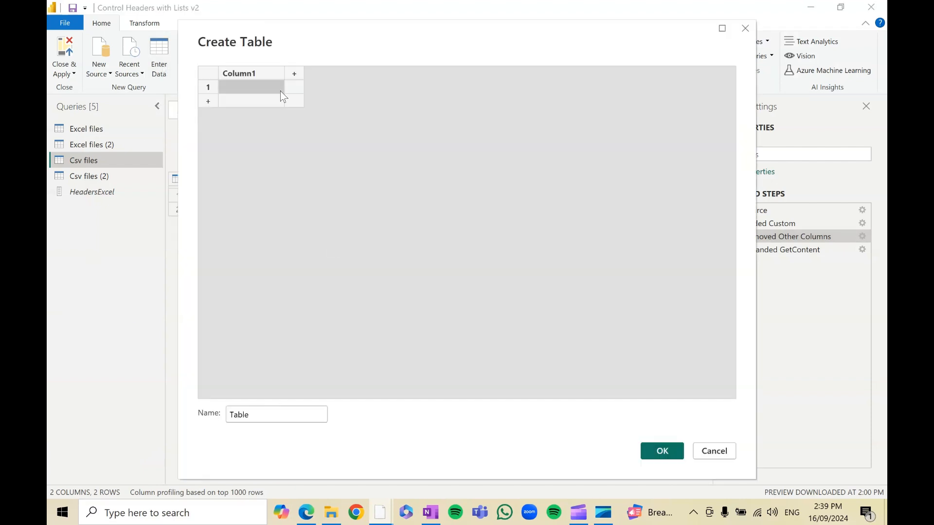
text(Employee Name Status Company (Vessel) Working Position Started Date Ended Date)
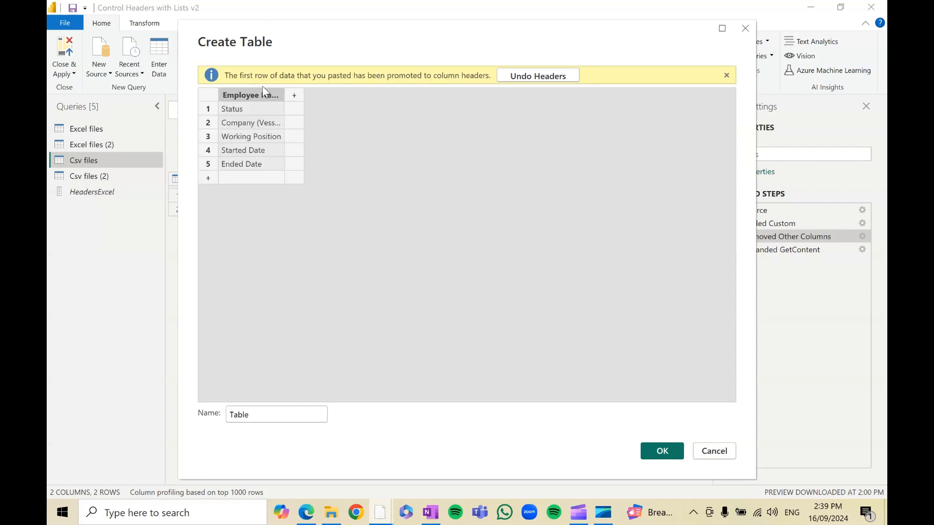
click(535, 76)
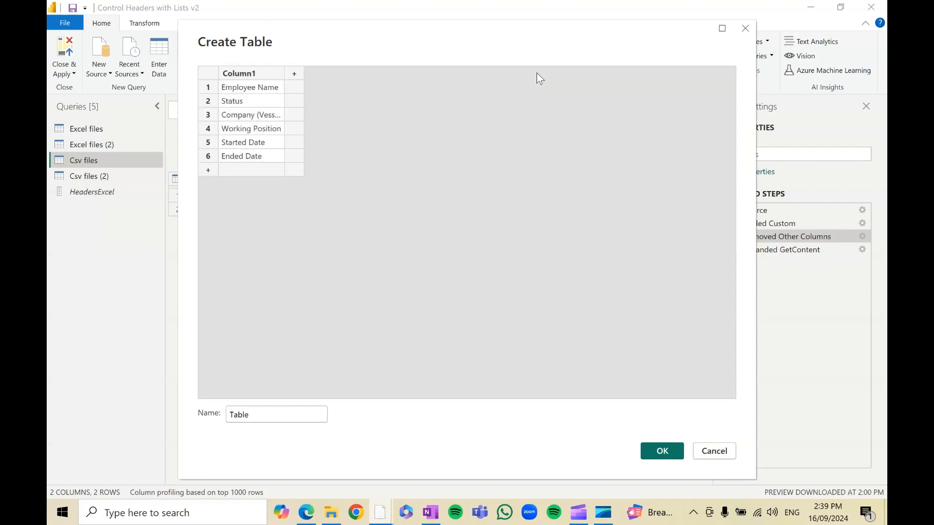
double_click(260, 416)
text(Header)
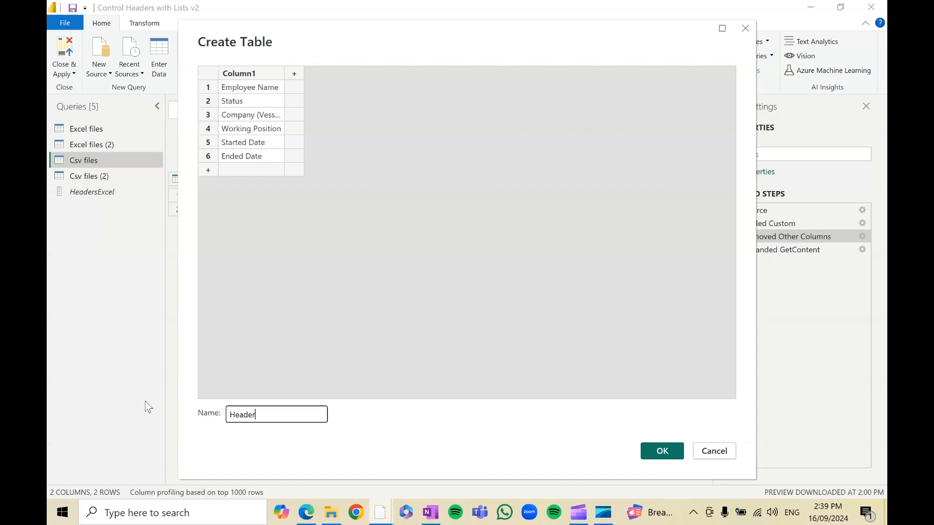
text(sCSV)
click(666, 453)
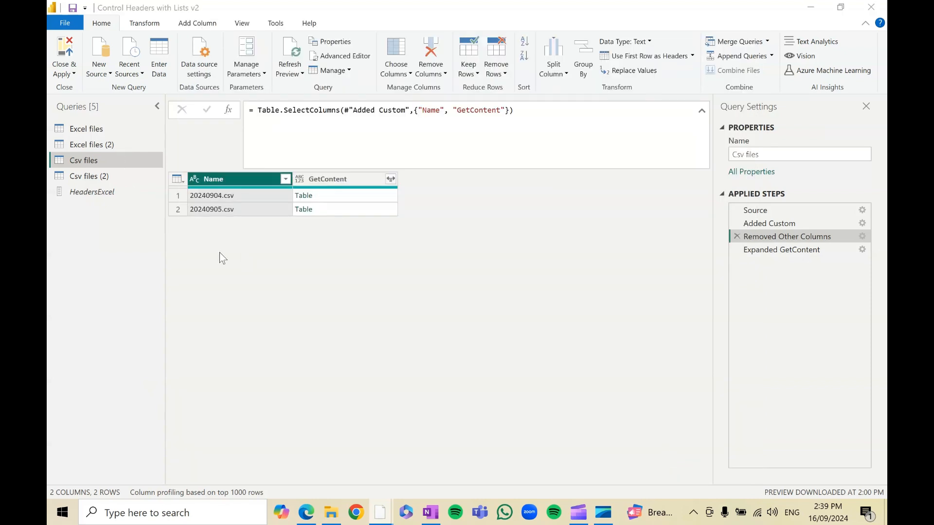
Convert the HeadersCSV column to a list and disable loading of that query.
right_click(111, 208)
key(Escape)
click(144, 23)
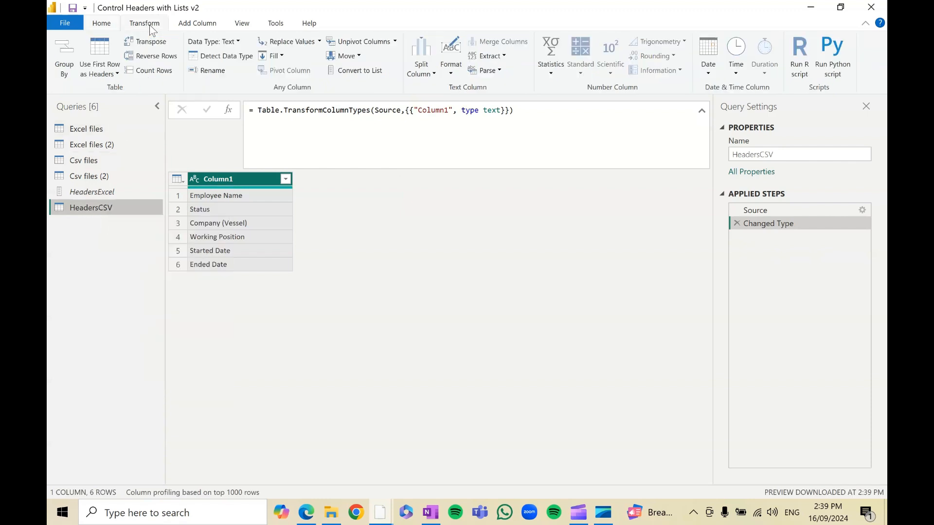
click(359, 72)
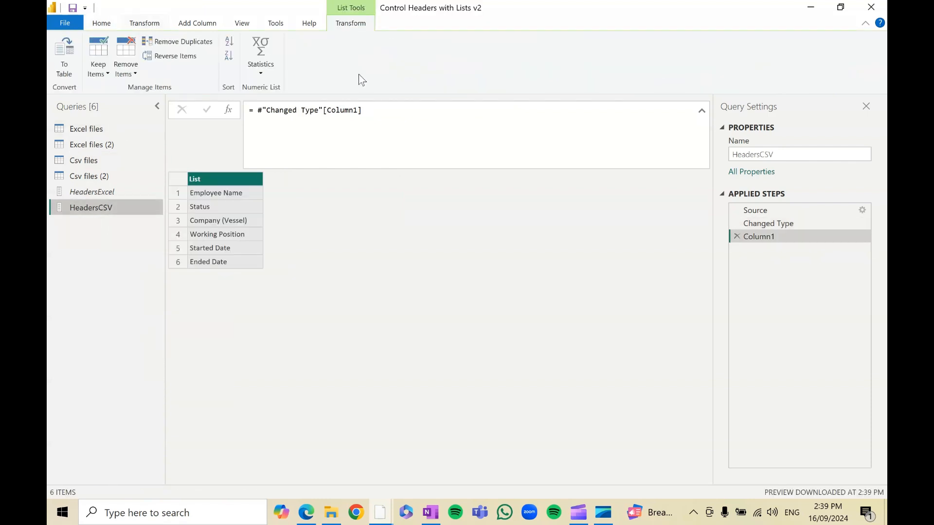
right_click(104, 211)
click(164, 273)
Open the GetContent custom column formula of the Csv files (2) query for editing and select Csv.Document in it.
click(106, 176)
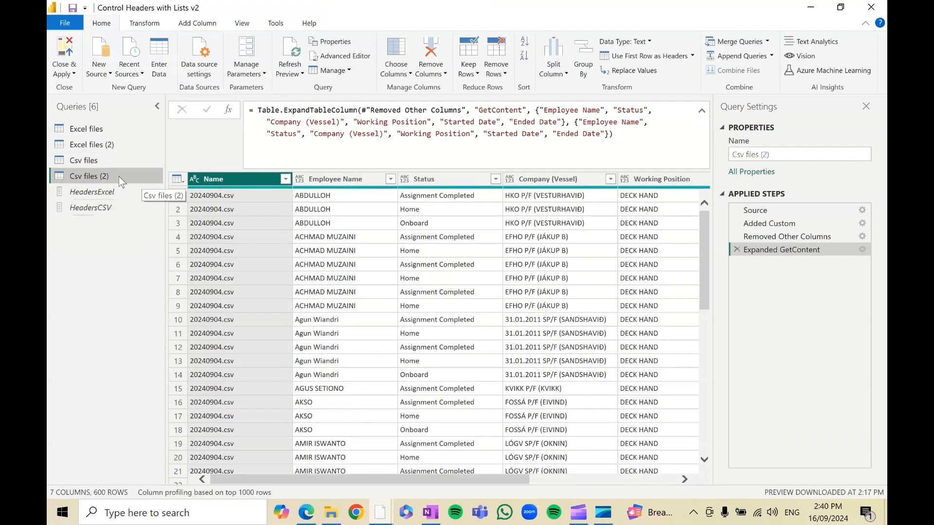
click(822, 223)
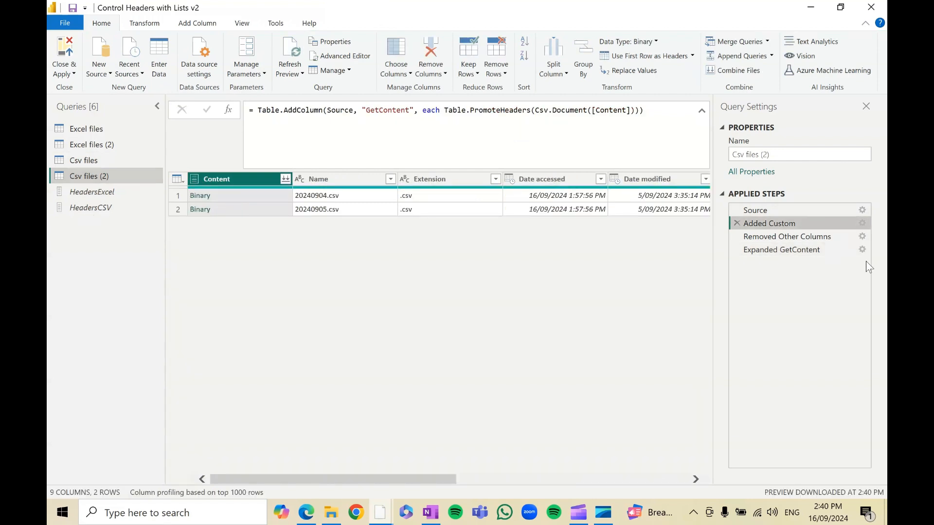
click(861, 223)
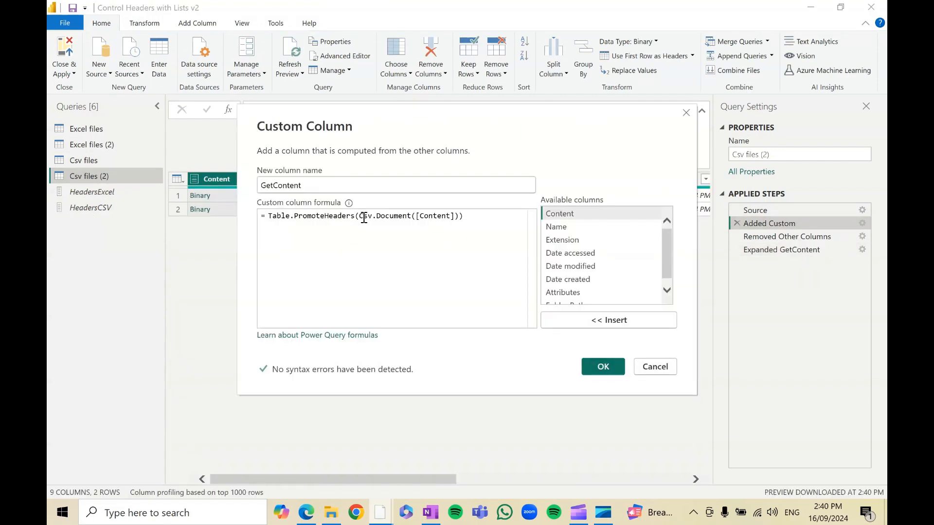
click(360, 216)
shift+click(411, 215)
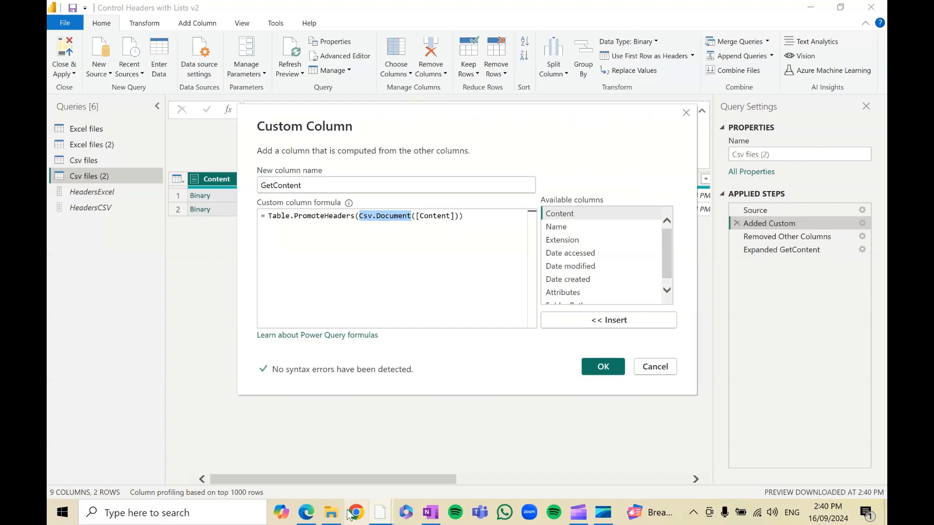
Check the optional columns argument in the Csv.Document documentation in Edge and return to the custom column formula in Power Query.
click(306, 512)
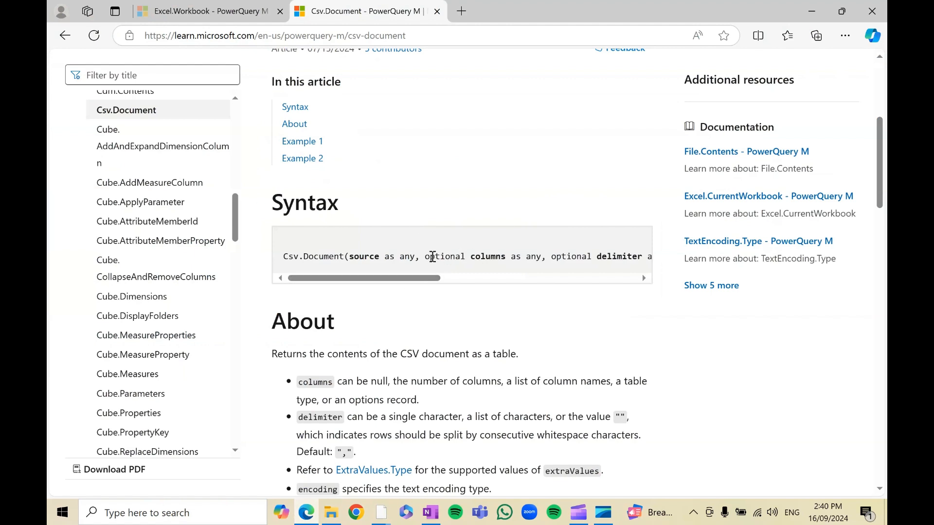
drag(425, 257, 541, 257)
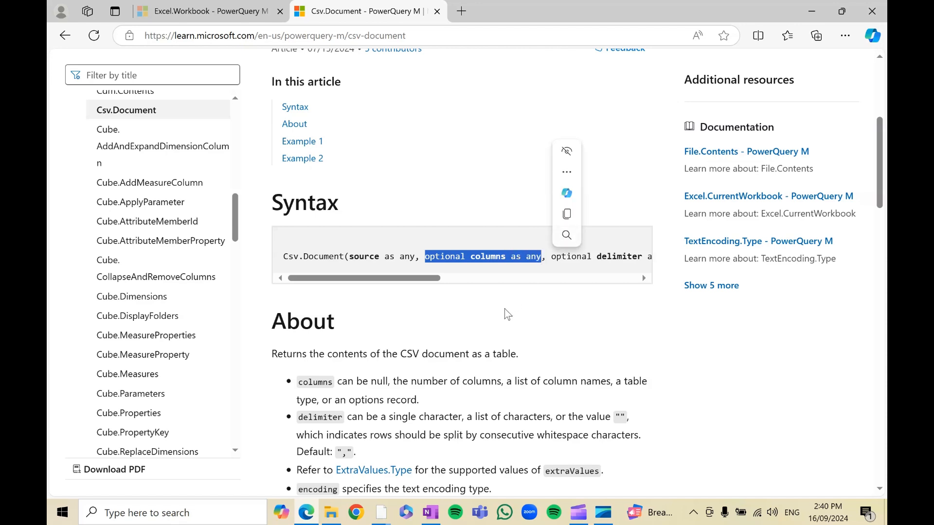
click(517, 317)
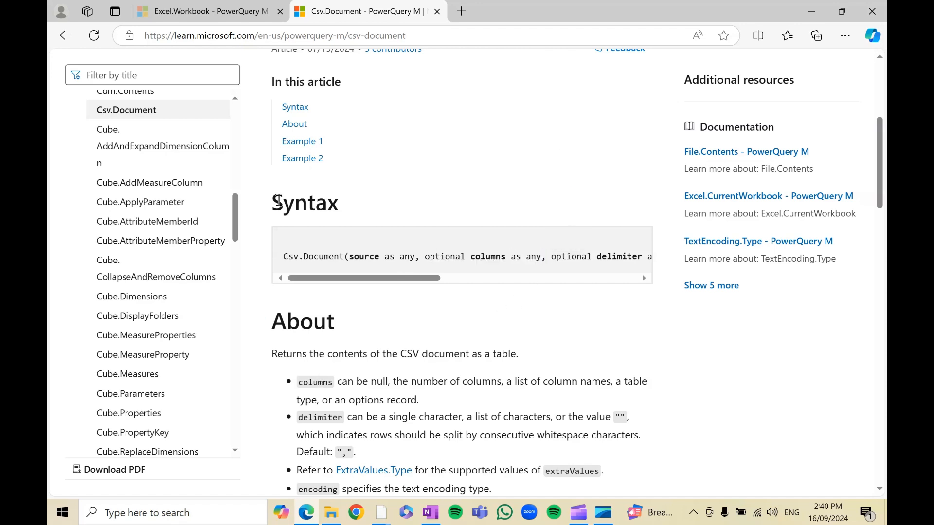
click(382, 514)
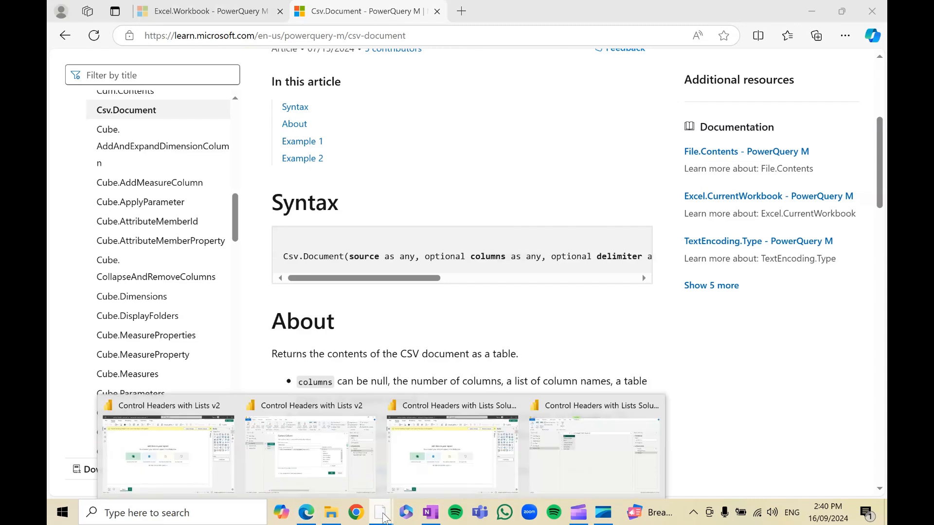
click(322, 445)
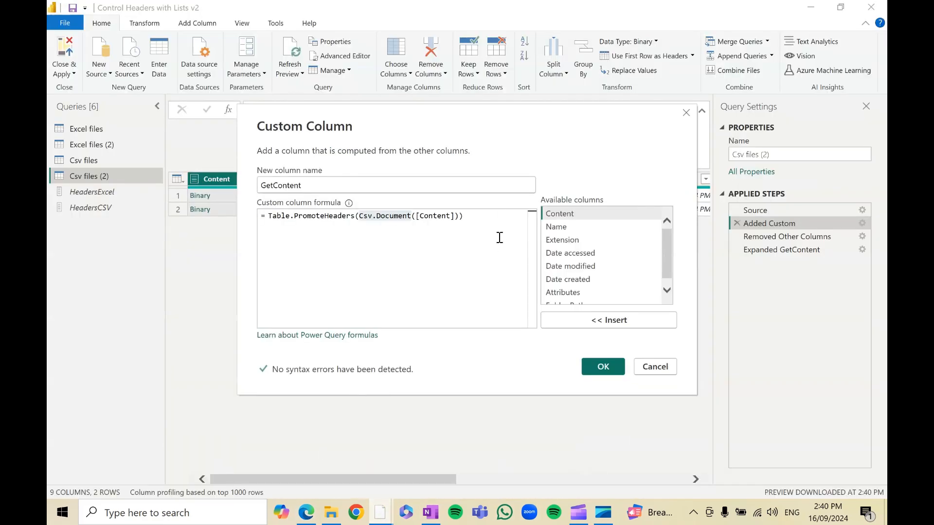
Add HeadersCSV as the second argument of Csv.Document in the GetContent formula and preview the first file's resulting table.
click(501, 217)
key(BackSpace)
key(BackSpace)
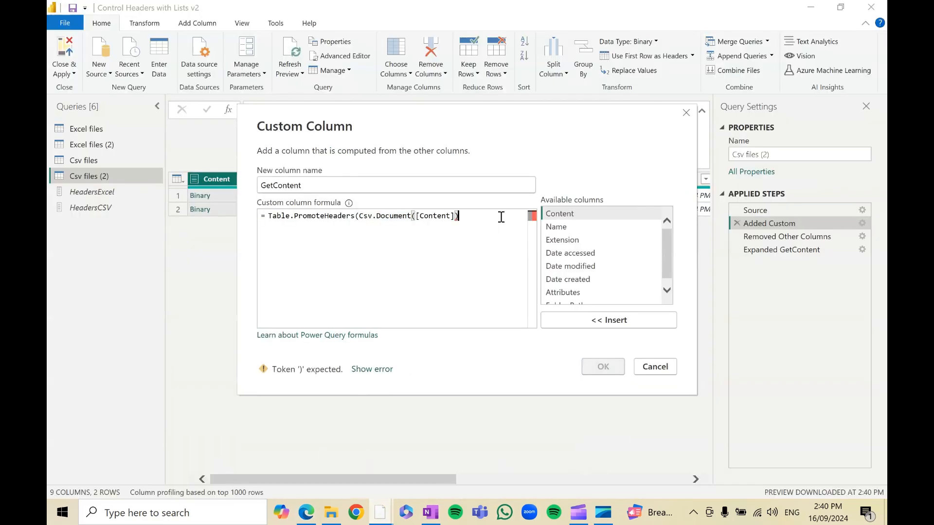
text(,)
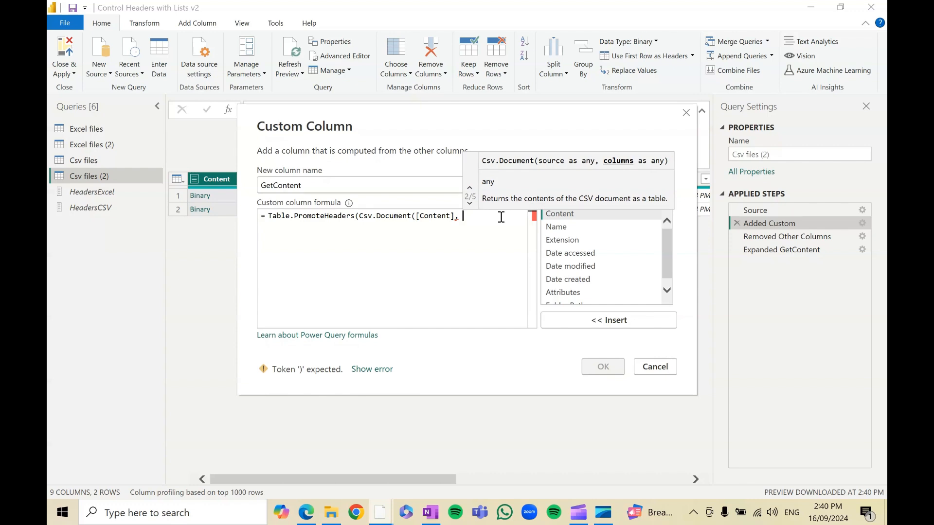
text(Header)
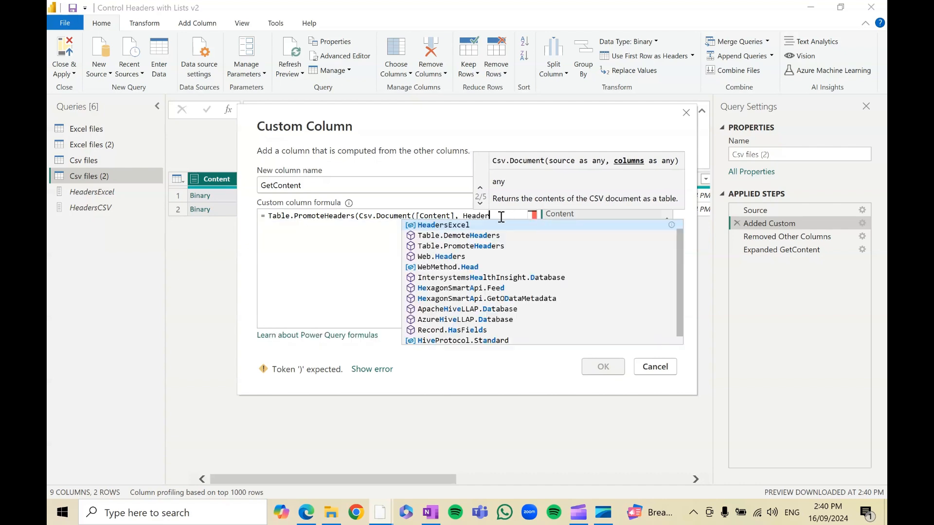
text(sCSV))
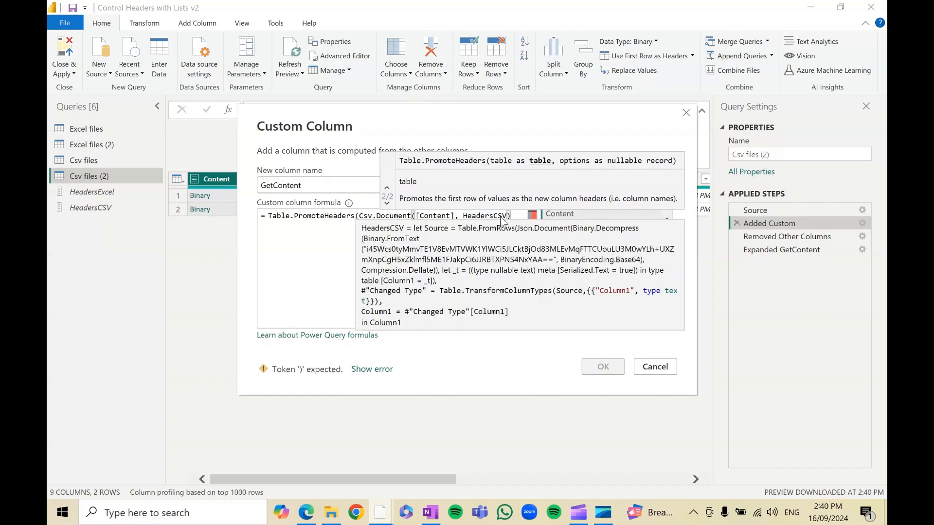
text())
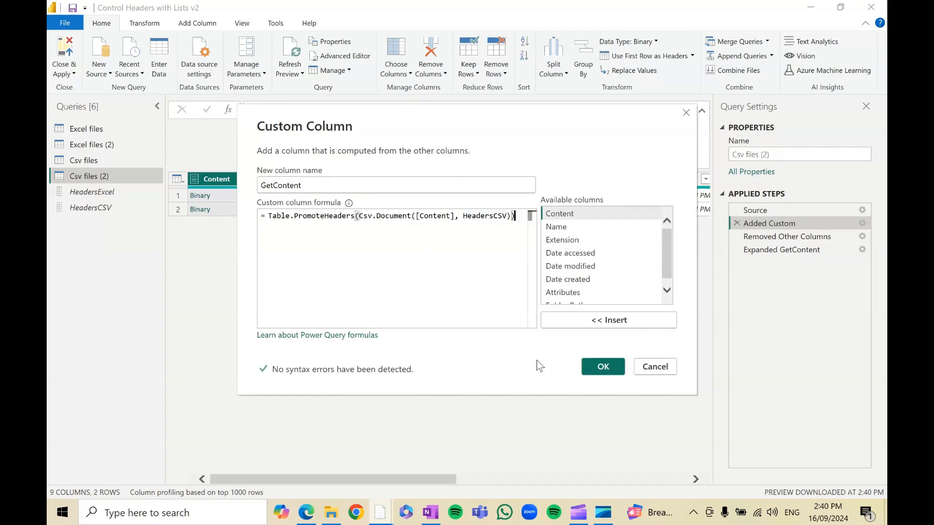
click(603, 367)
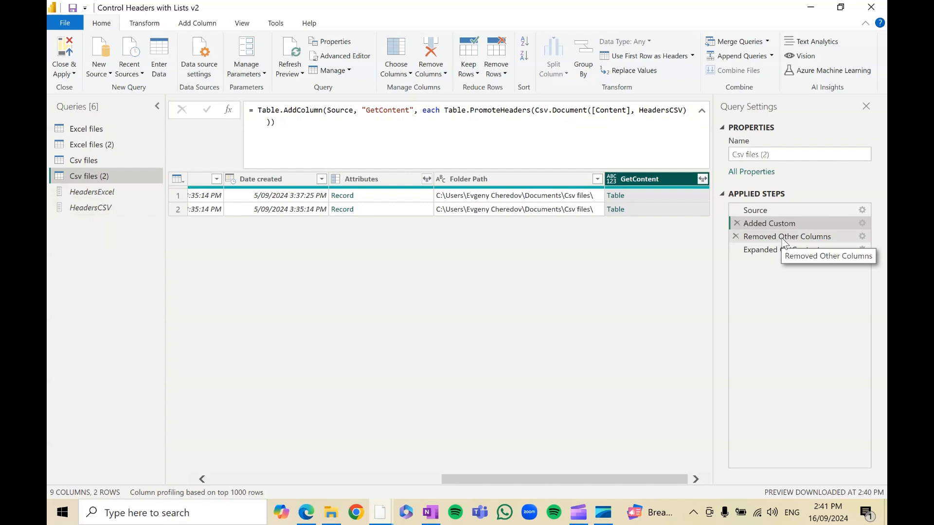
click(661, 196)
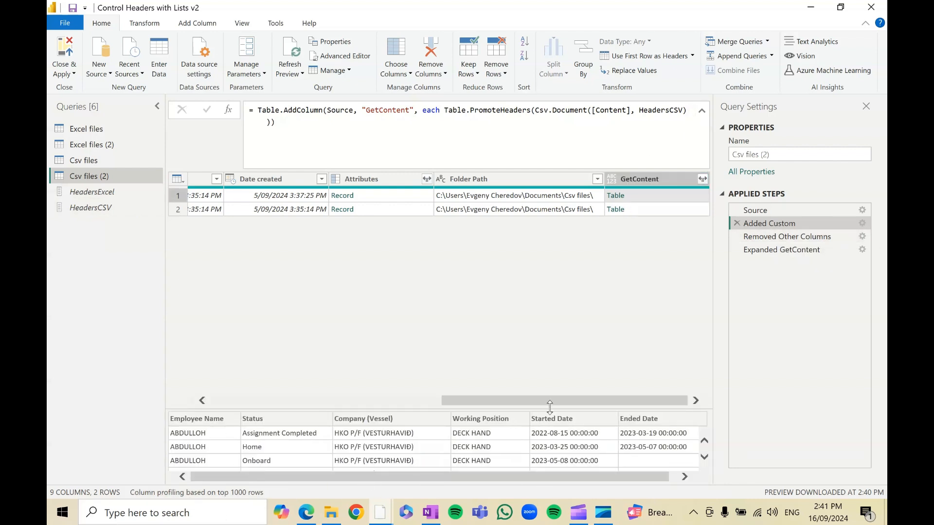
Replace both hardcoded column name lists in the Expanded GetContent step of Csv files (2) with HeadersCSV.
click(805, 236)
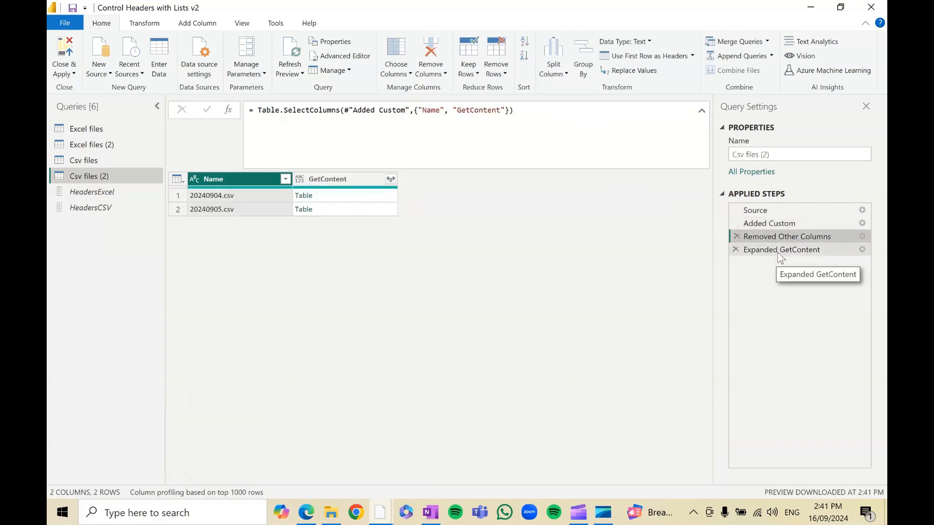
click(777, 252)
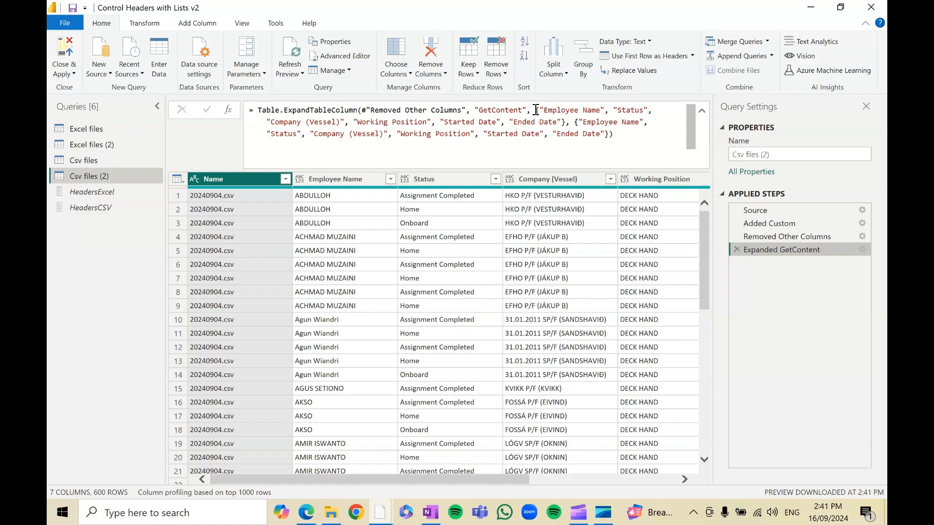
drag(535, 110, 645, 152)
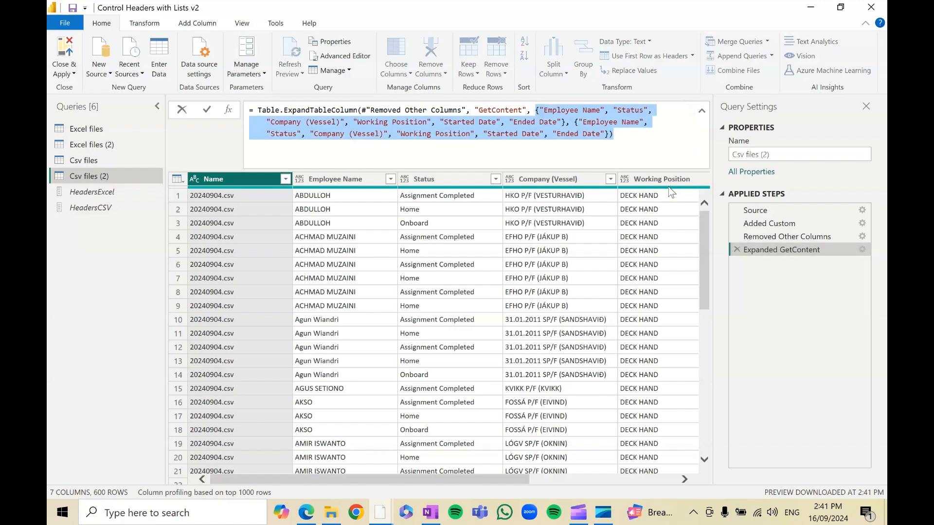
key(BackSpace)
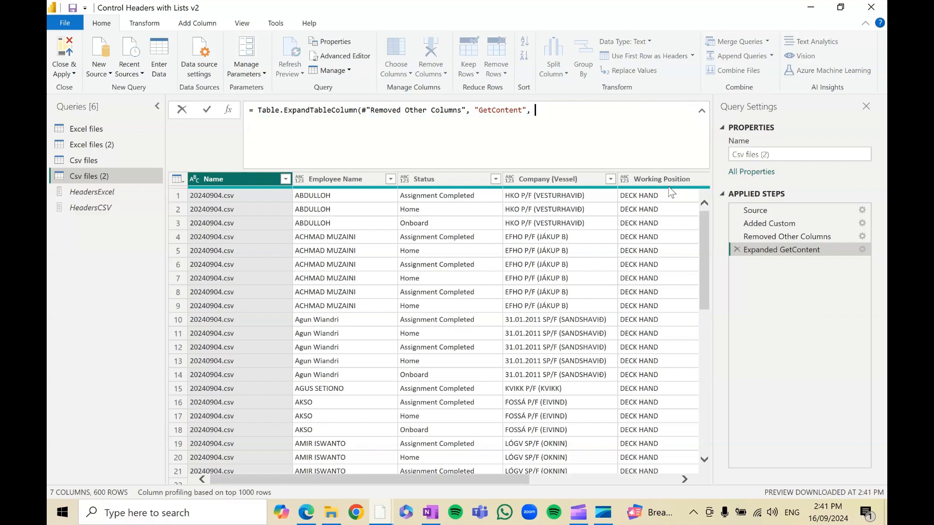
text(Header)
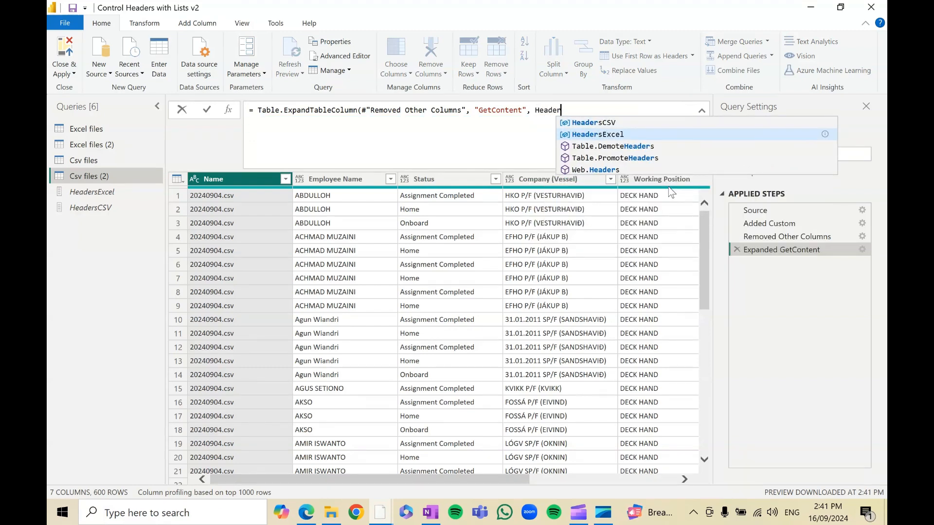
key(Up)
key(Tab)
text(, )
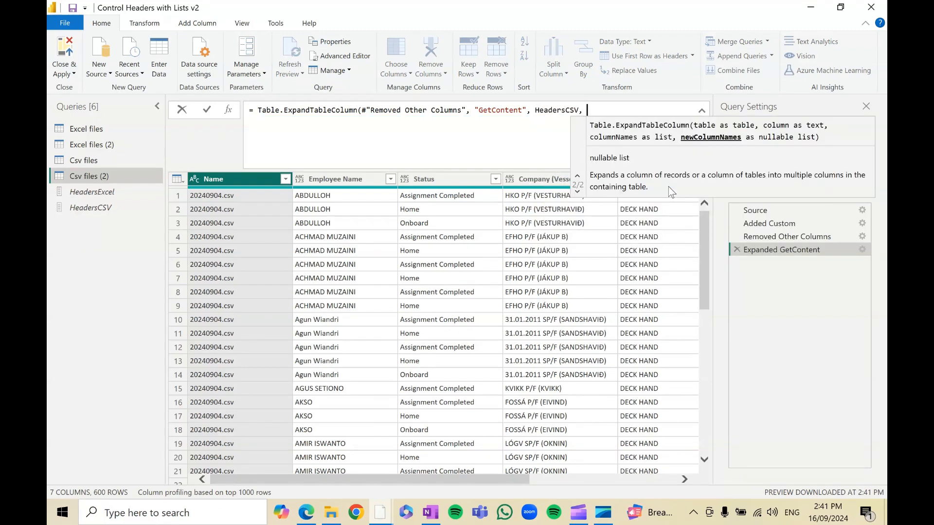
text(Header)
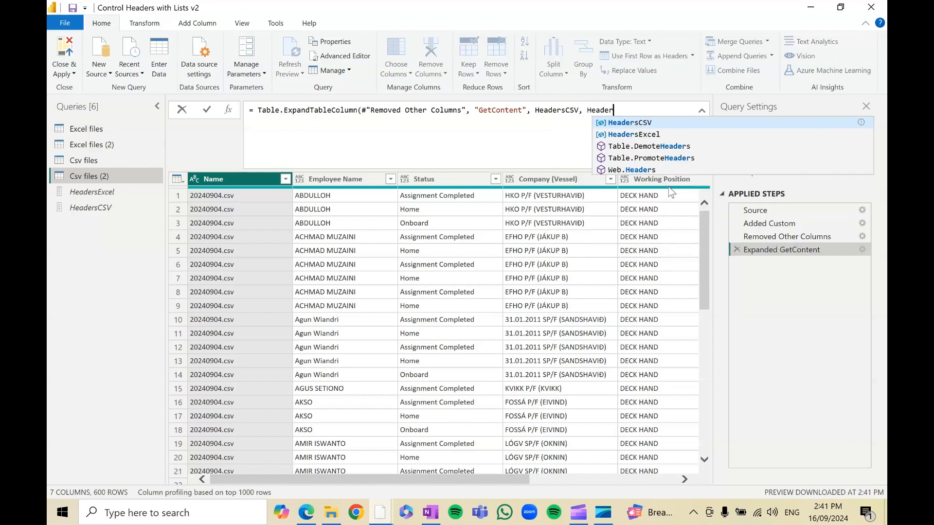
key(Tab)
text())
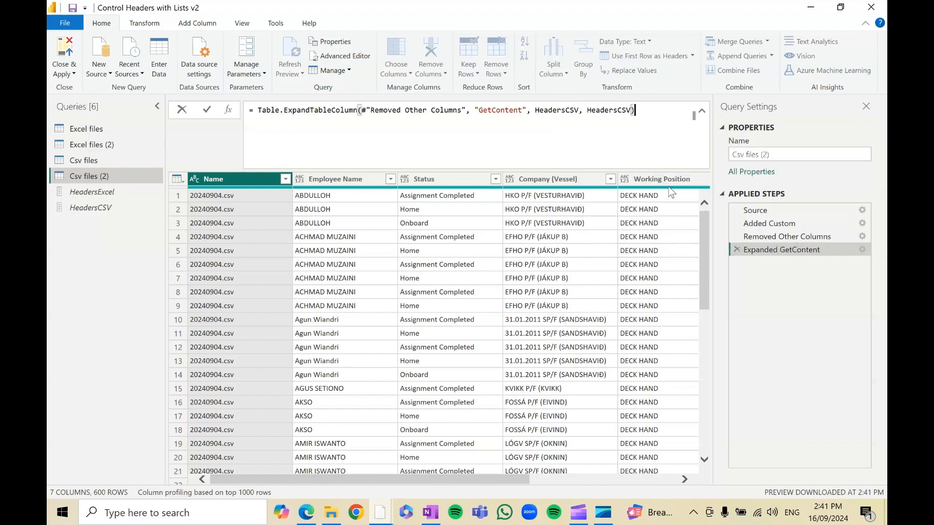
key(Return)
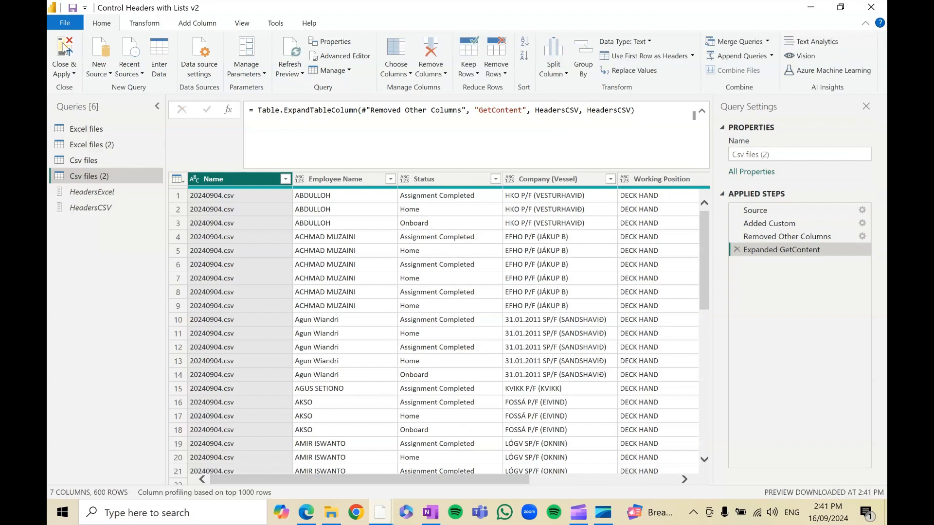